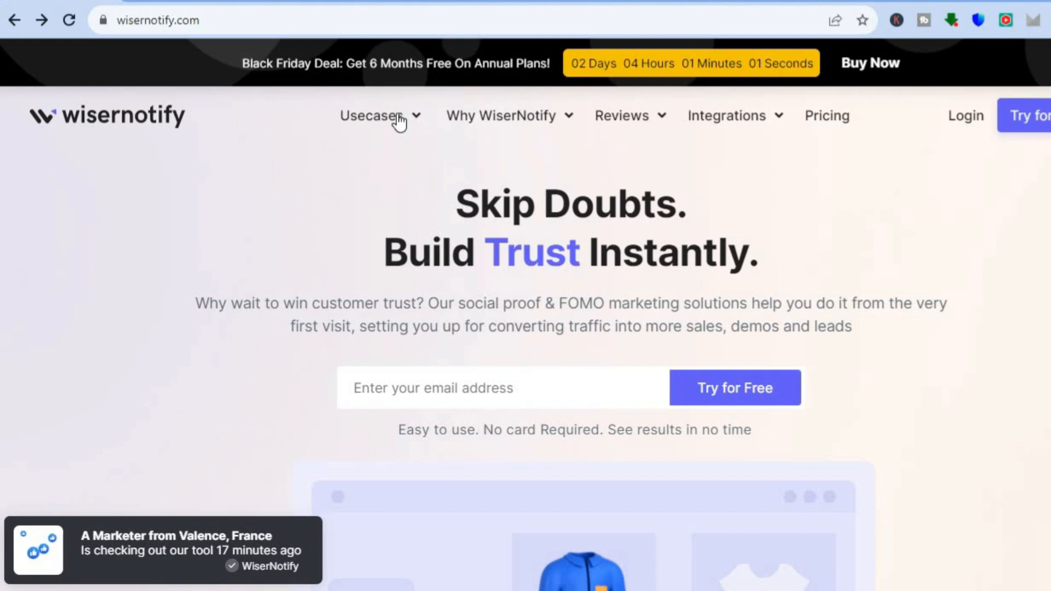
Step: Open the Fashion e-commerce use case page on the WiserNotify site and look through its introduction
mouse_move(399, 122)
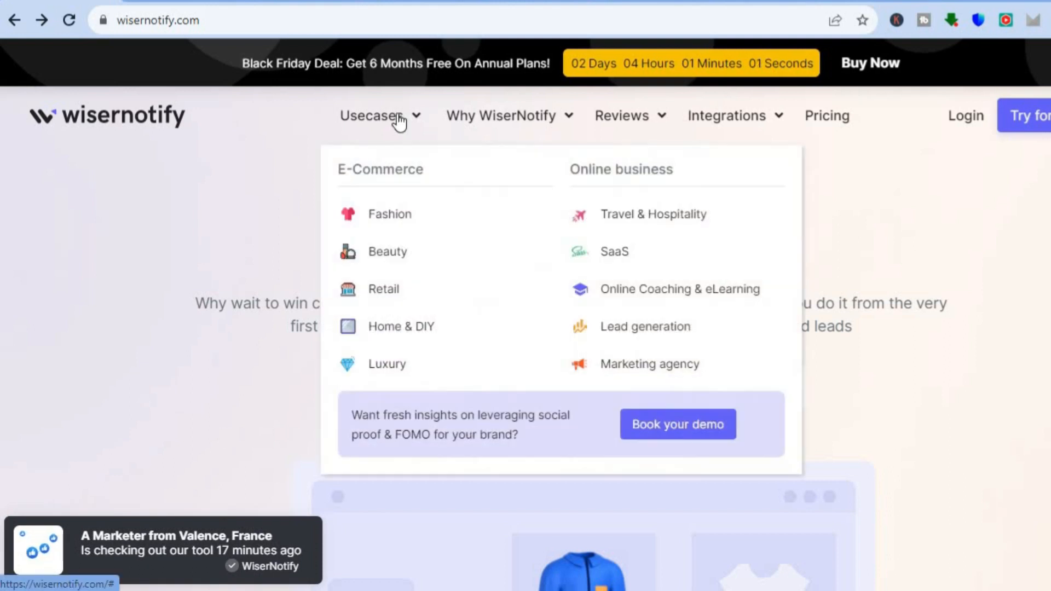
left_click(389, 215)
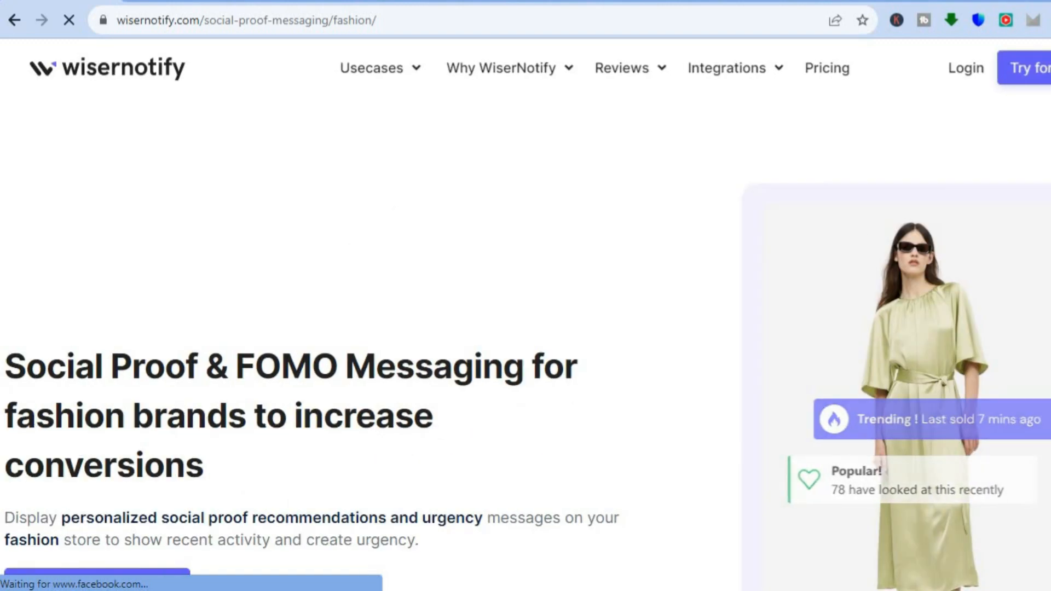
scroll(526, 328, "down", 3)
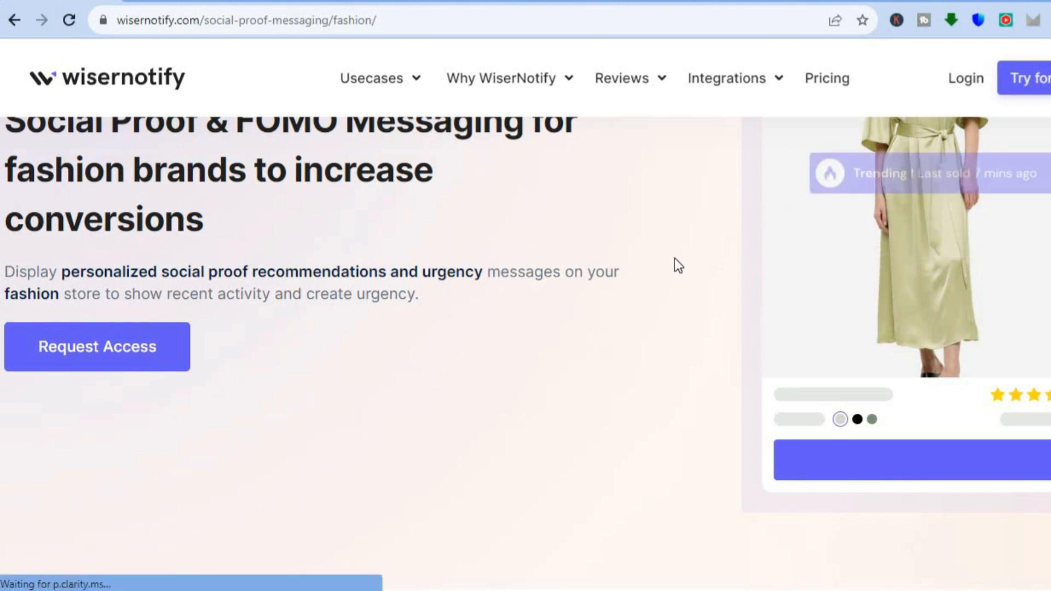
Step: Switch to the Google results for "does social proof increase sales" and review the People also ask answers
key("alt+Left")
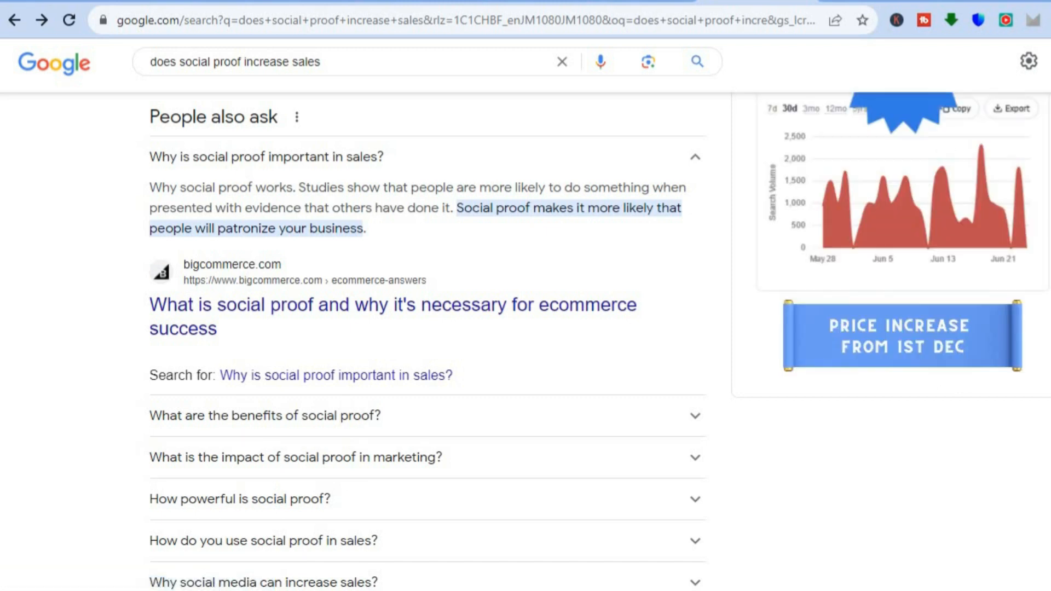
scroll(427, 339, "up", 1)
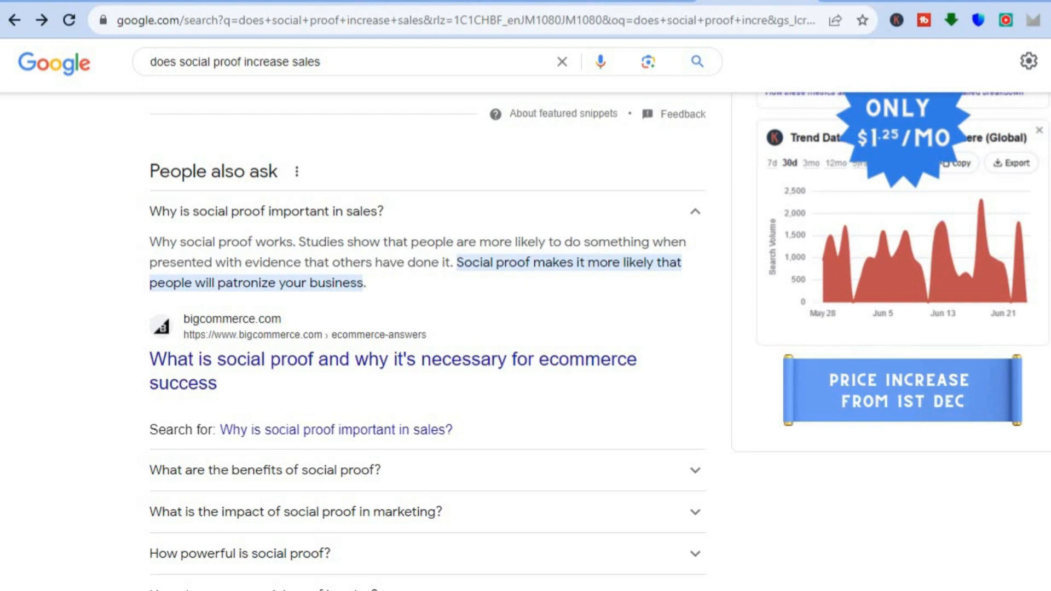
scroll(427, 329, "up", 4)
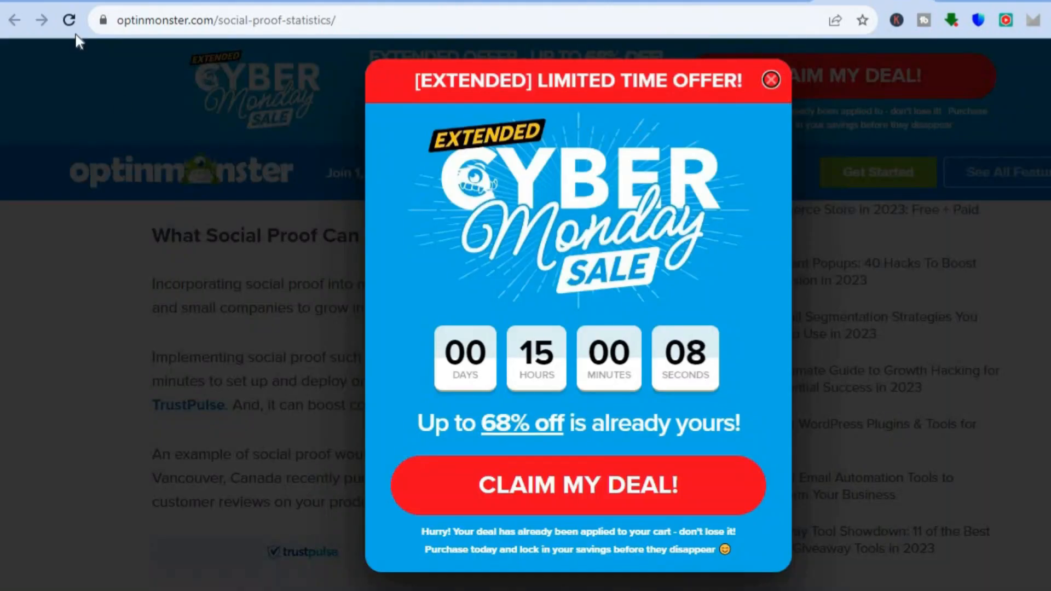
Step: Reload OptinMonster's social proof statistics article and read the section "What Social Proof Can Do For Your Business"
left_click(70, 20)
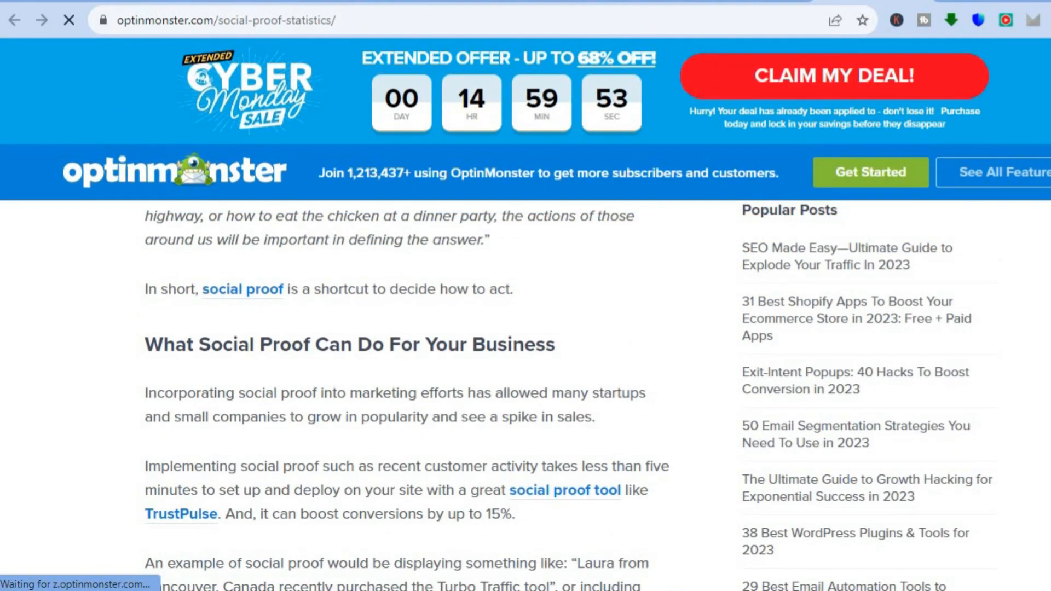
scroll(569, 394, "down", 2)
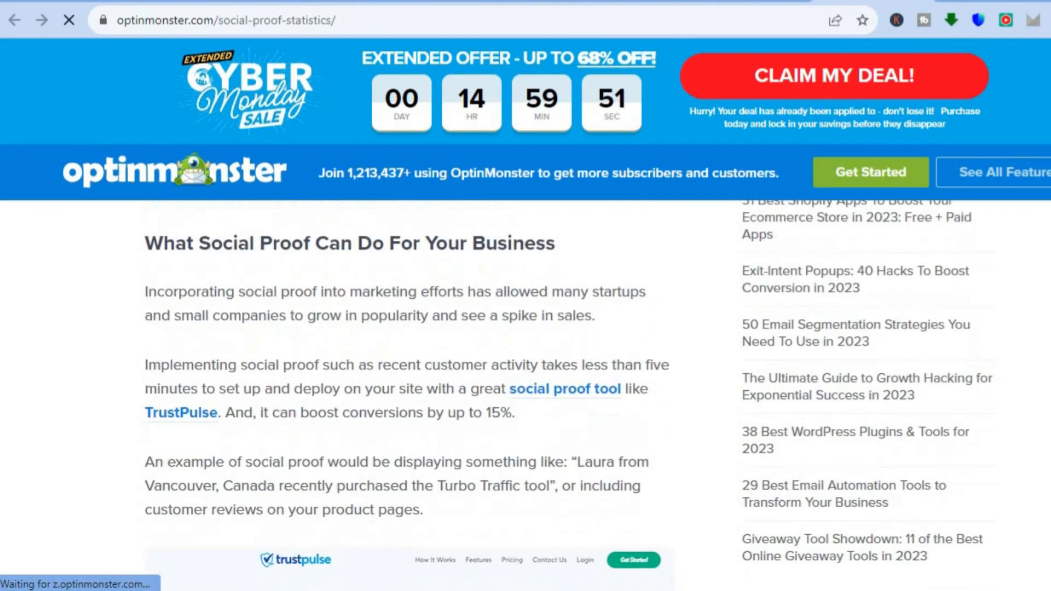
scroll(569, 394, "down", 1)
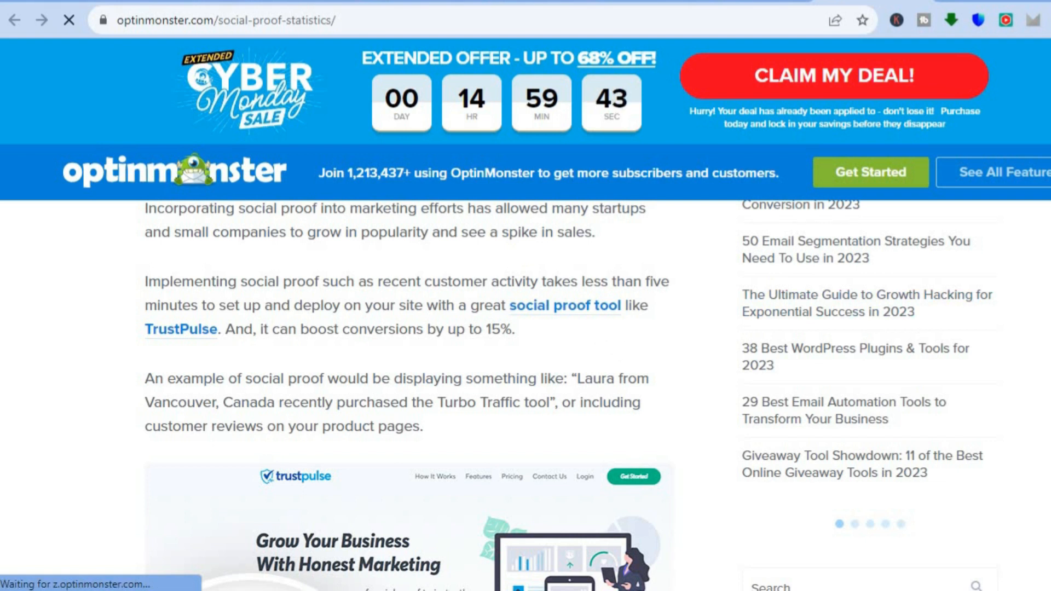
scroll(406, 394, "down", 8)
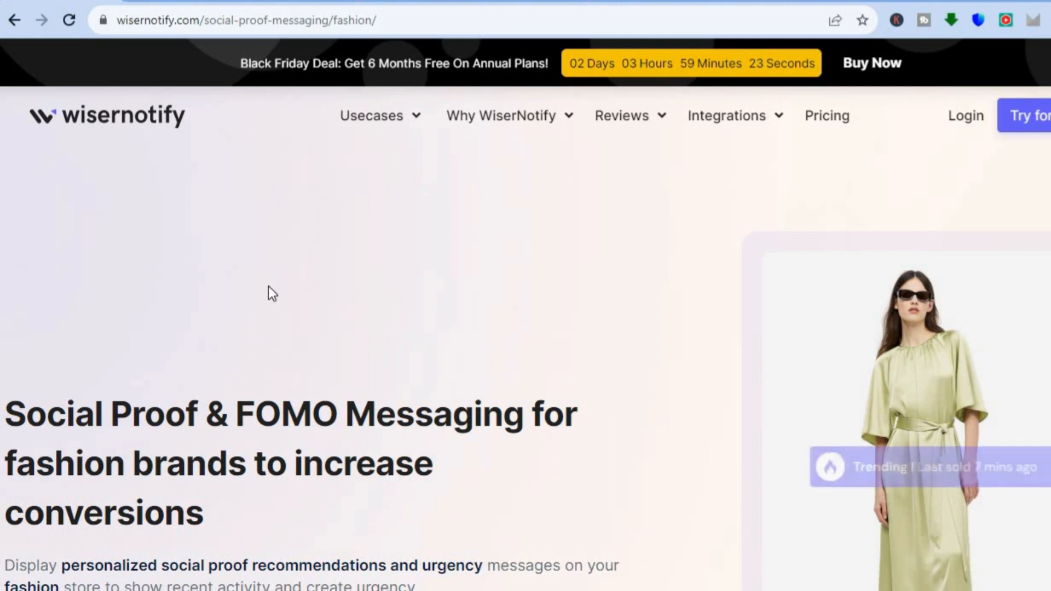
Step: Switch to the WiserNotify onboarding page and submit E-Commerce / Retail as the industry
left_click(148, 2)
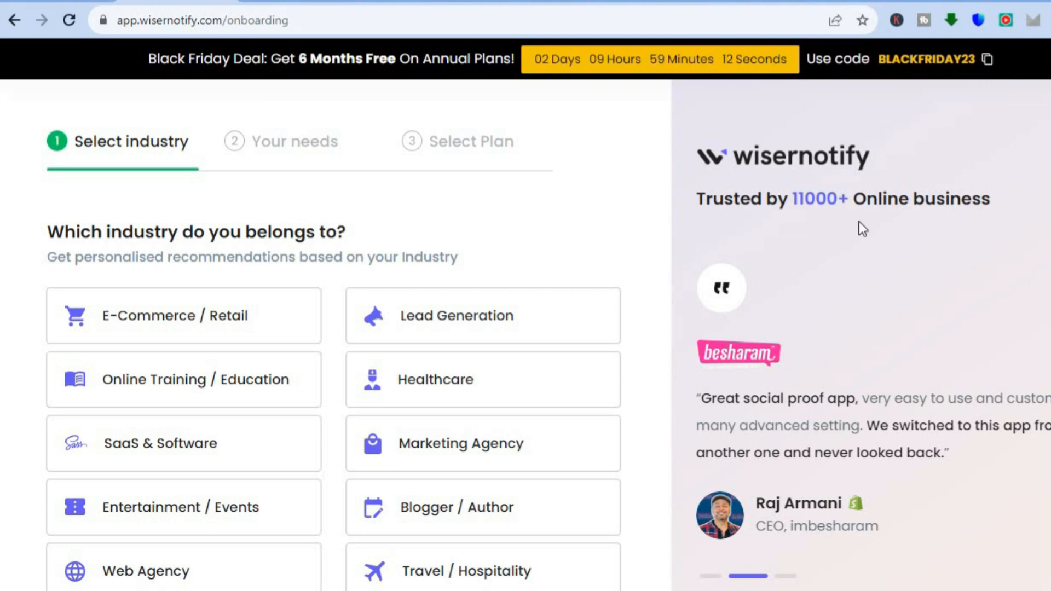
scroll(334, 329, "down", 1)
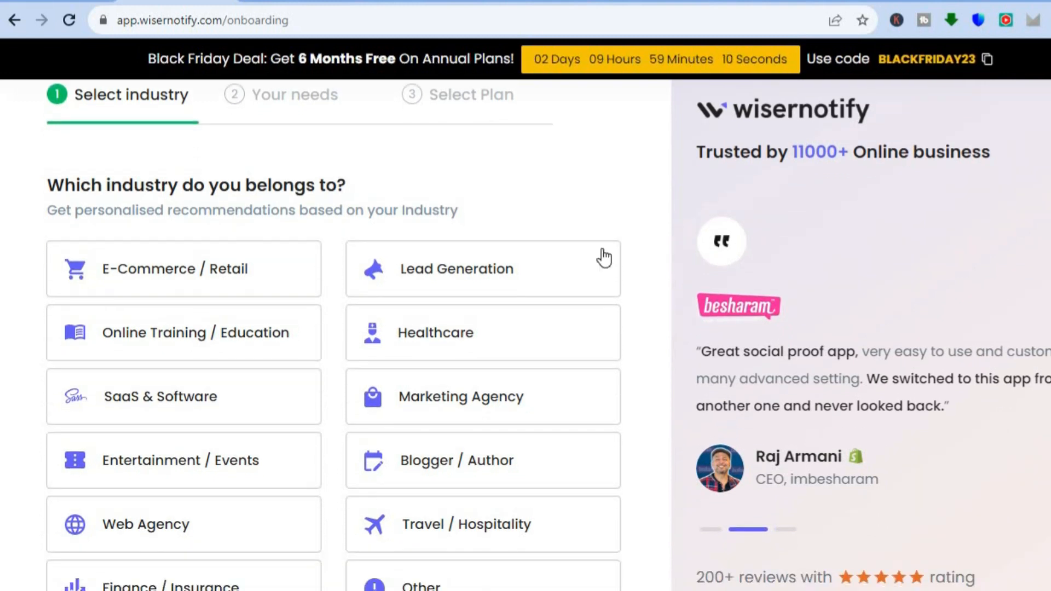
left_click(187, 263)
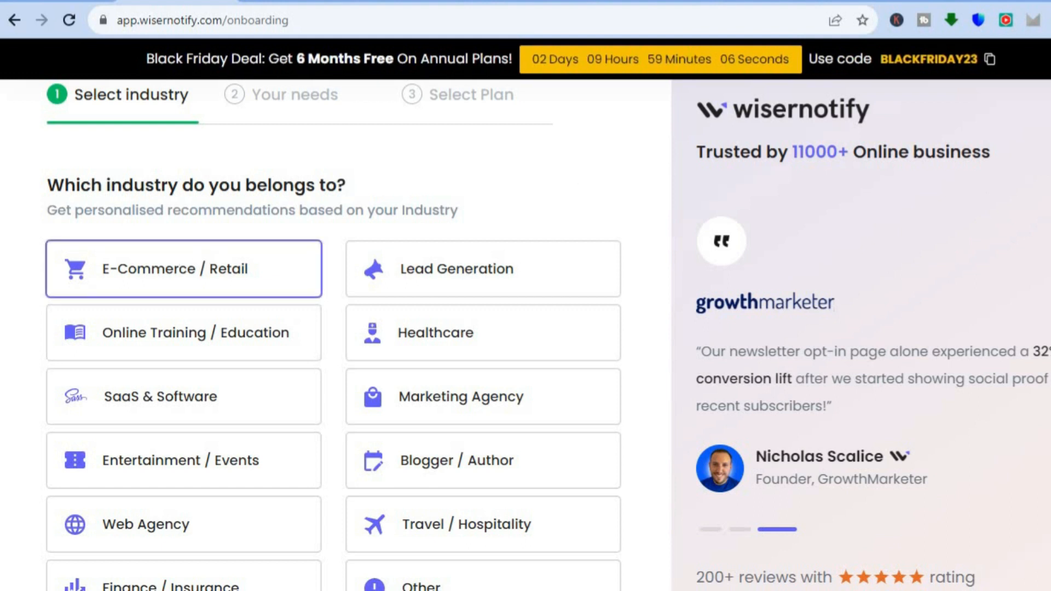
scroll(1029, 189, "down", 2)
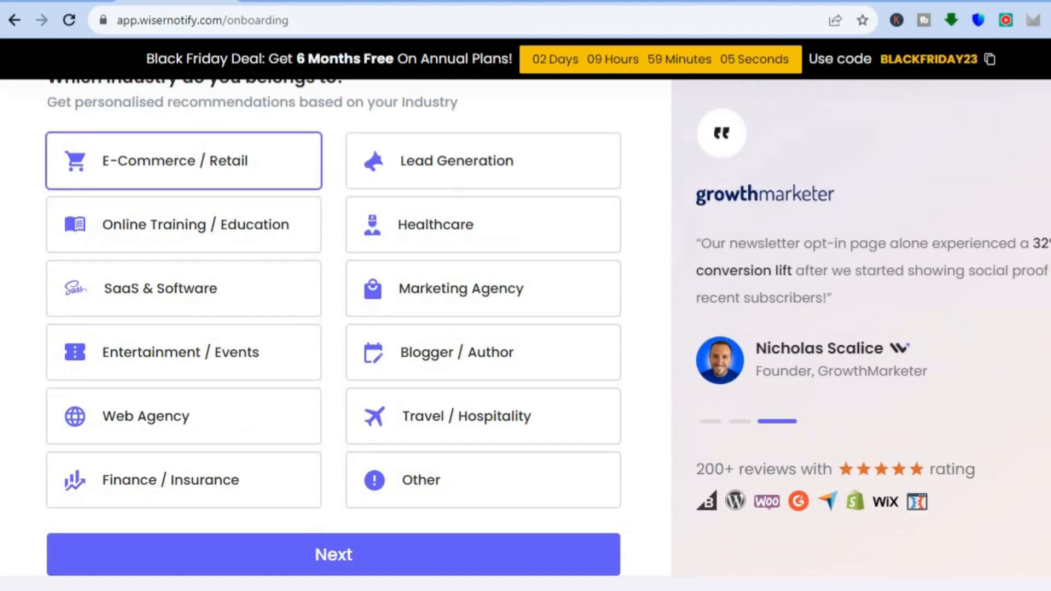
left_click(536, 544)
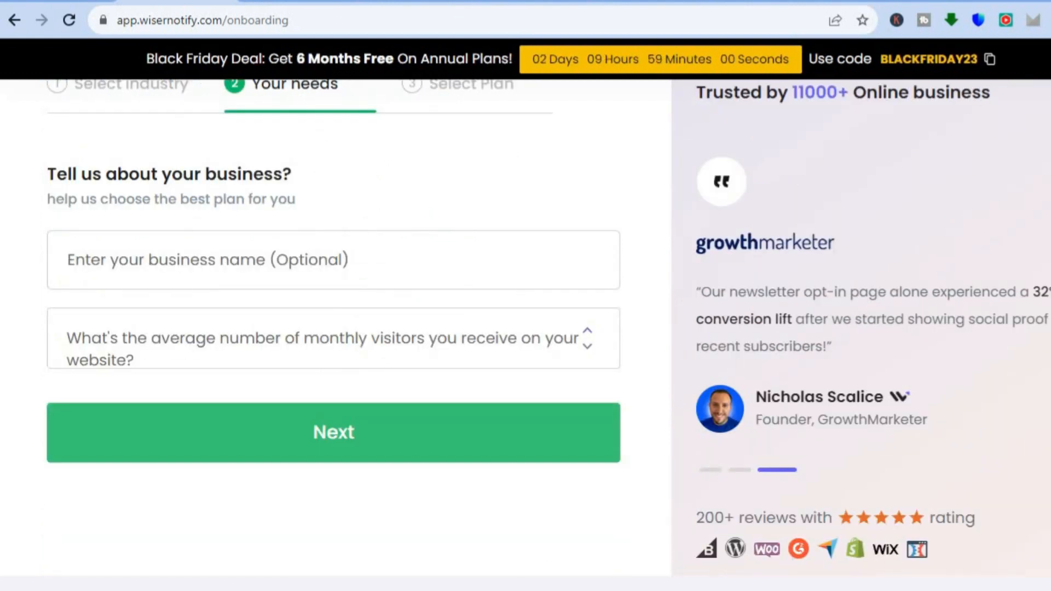
Step: Set the website's average monthly visitors to "Less than 1k" and submit the business details without a business name
scroll(581, 411, "up", 1)
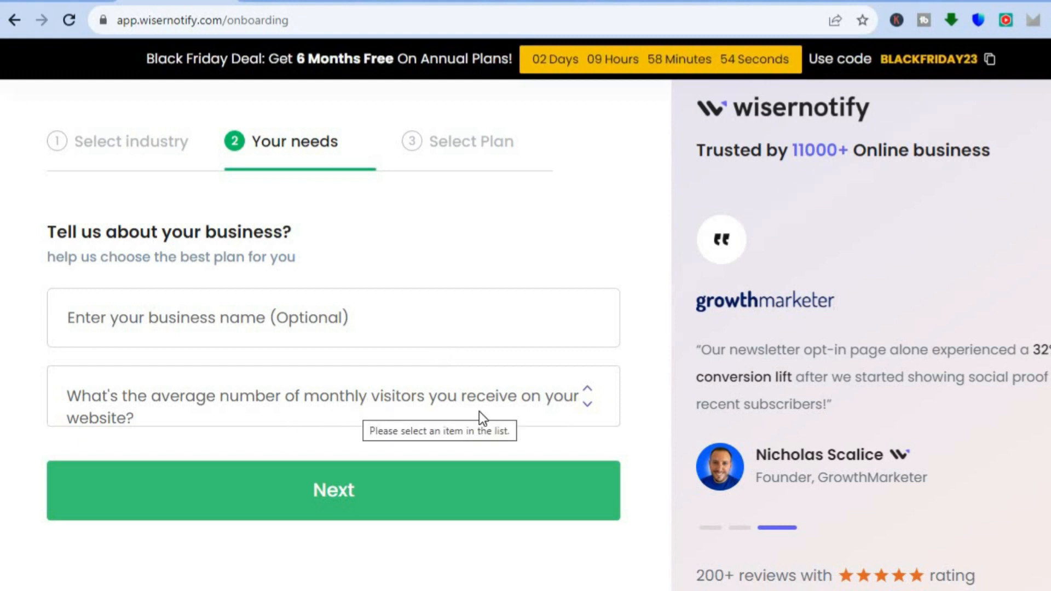
left_click(394, 487)
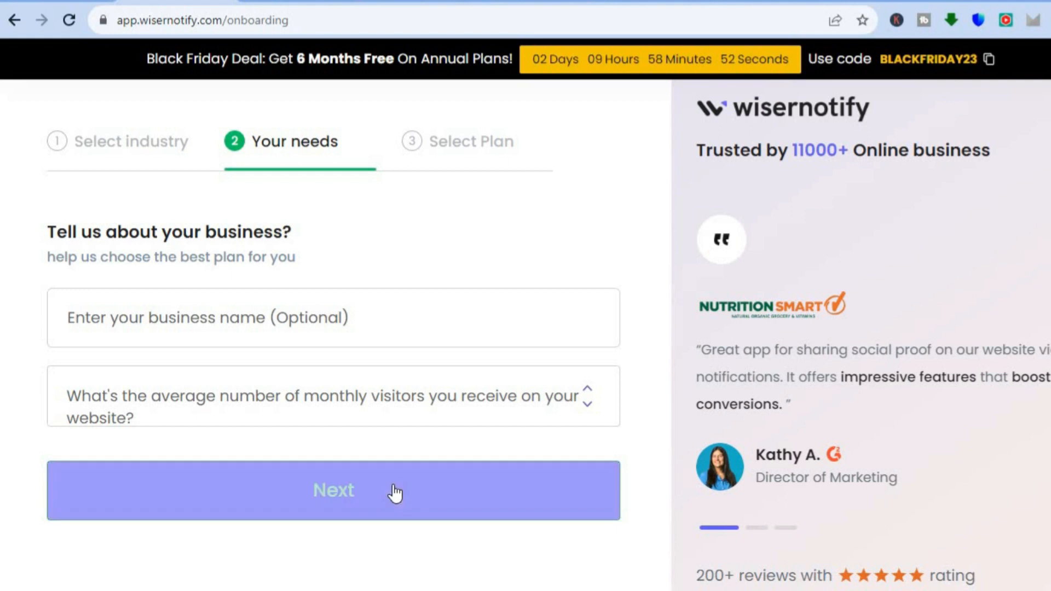
left_click(338, 412)
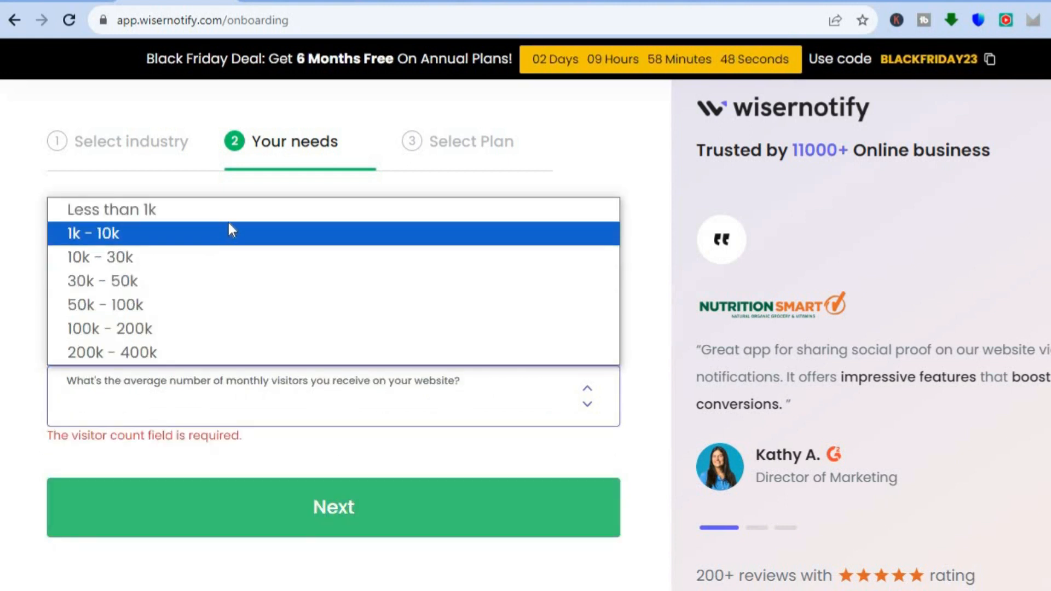
left_click(226, 211)
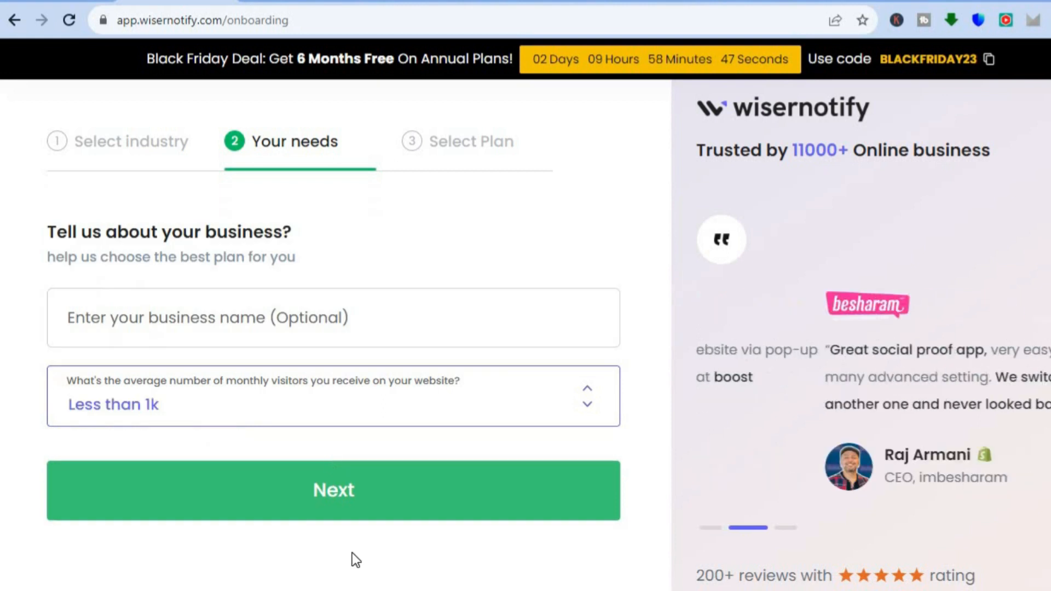
left_click(330, 510)
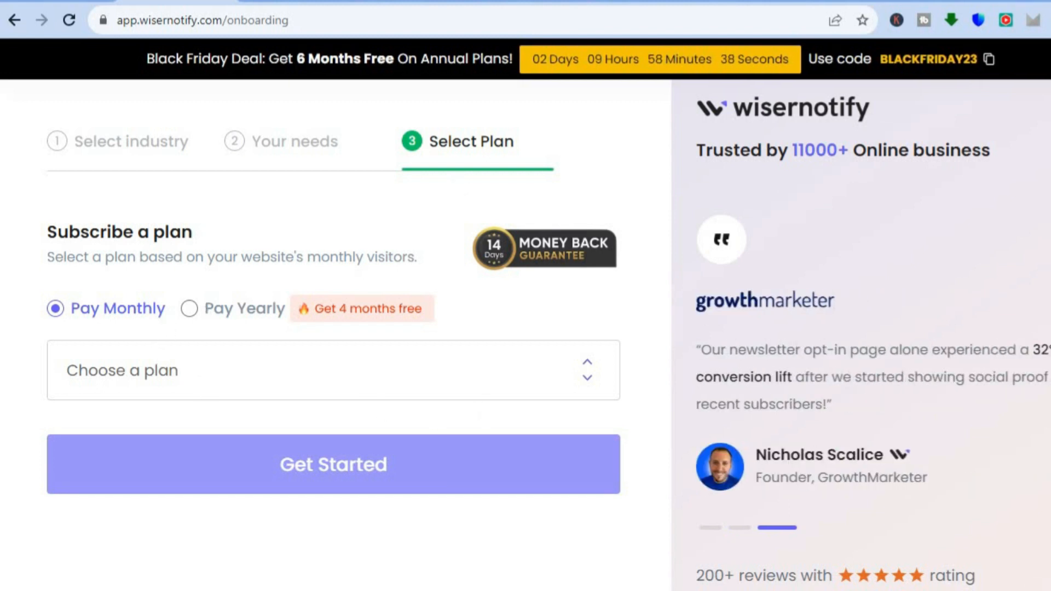
Step: Choose the monthly "Free - $0 (1K Visitors)" plan and activate it
scroll(622, 350, "down", 1)
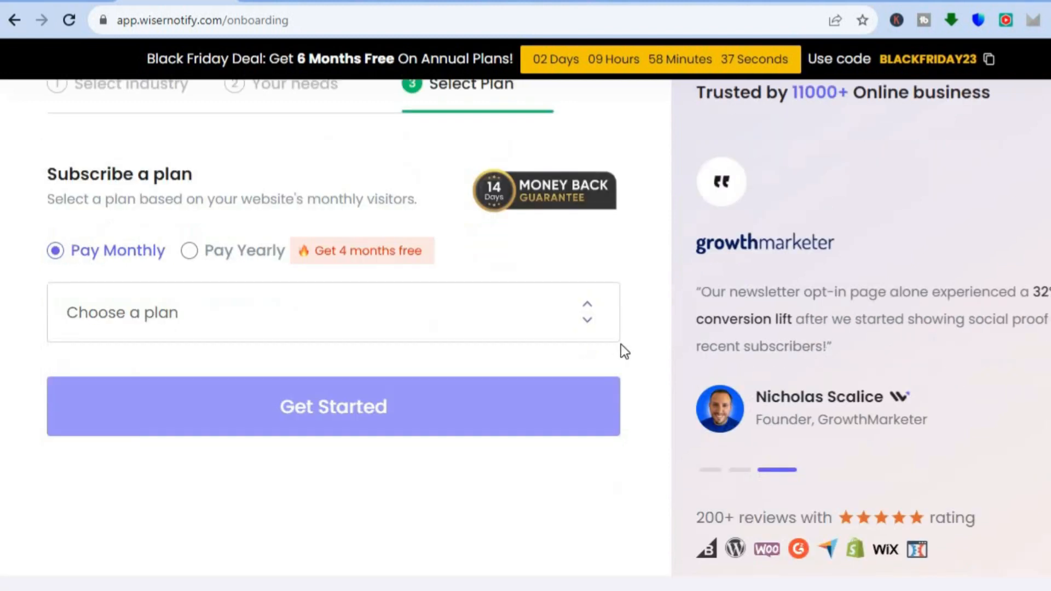
left_click(468, 318)
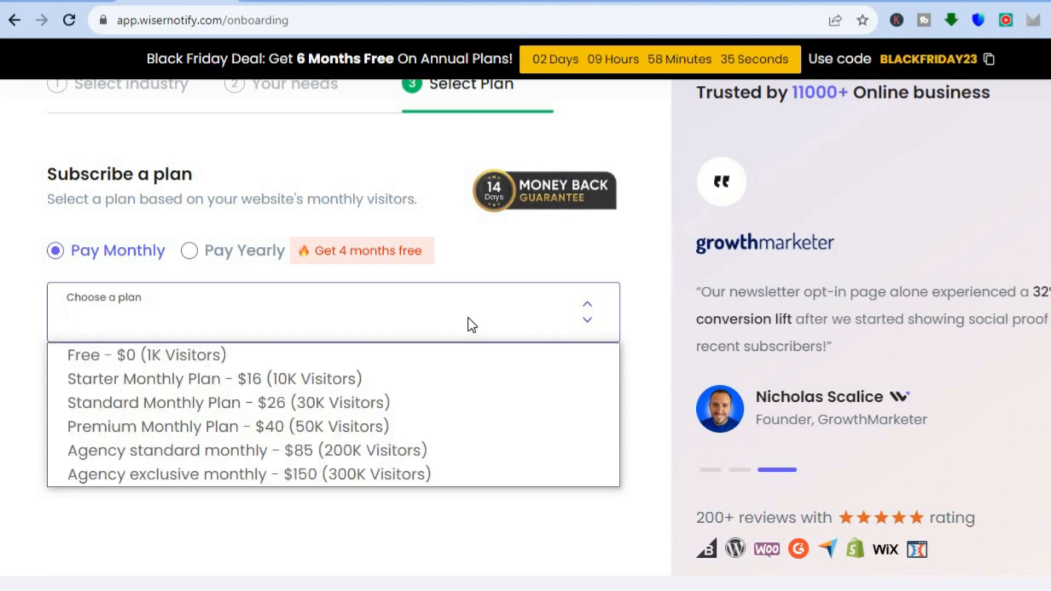
left_click(392, 356)
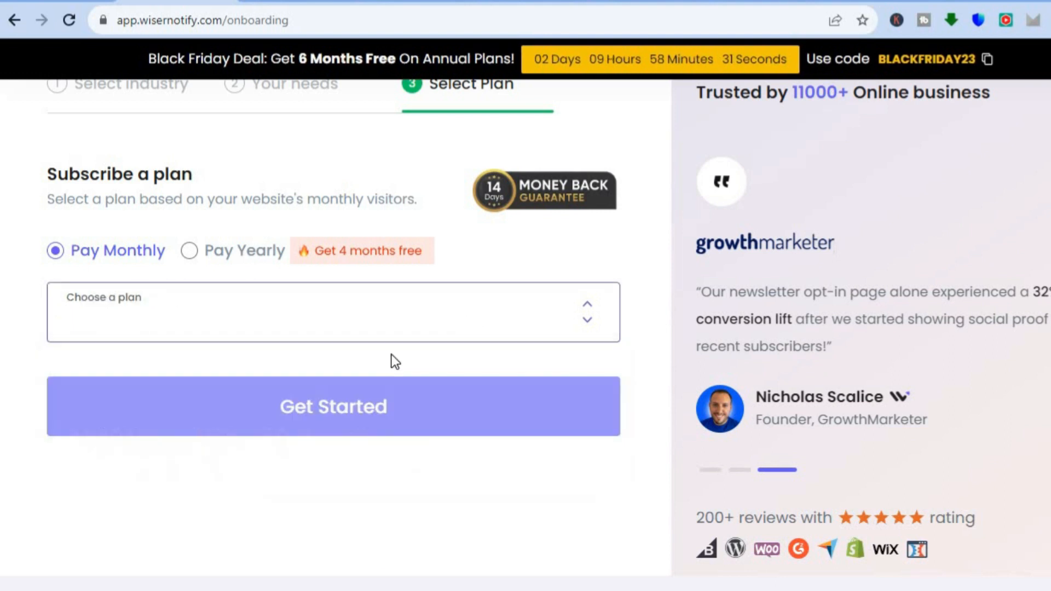
left_click(341, 397)
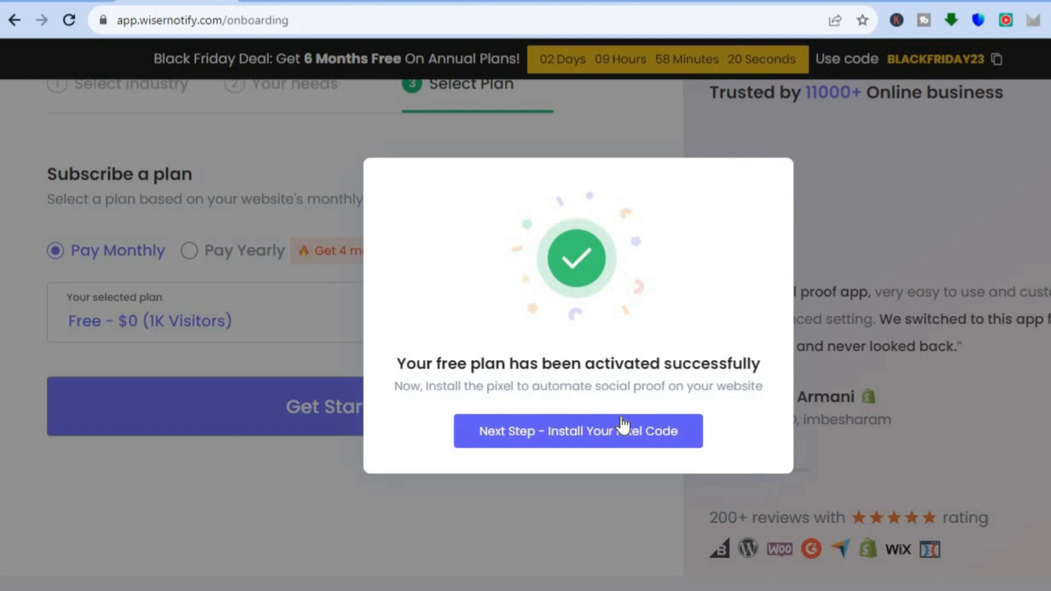
Step: Continue to the pixel code installation and submit CEO as the role in the company
left_click(597, 433)
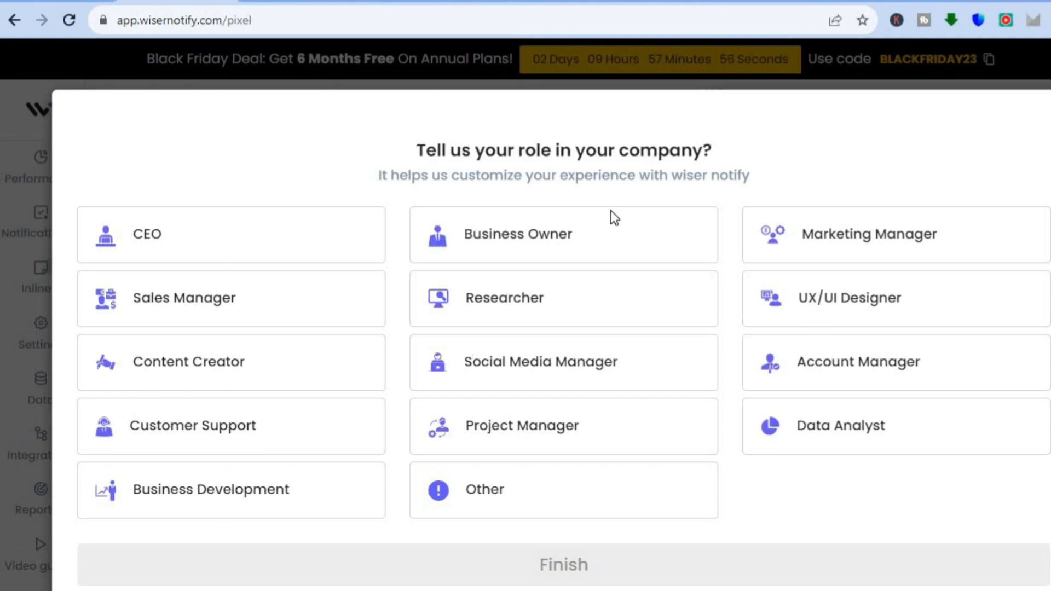
left_click(318, 241)
left_click(540, 579)
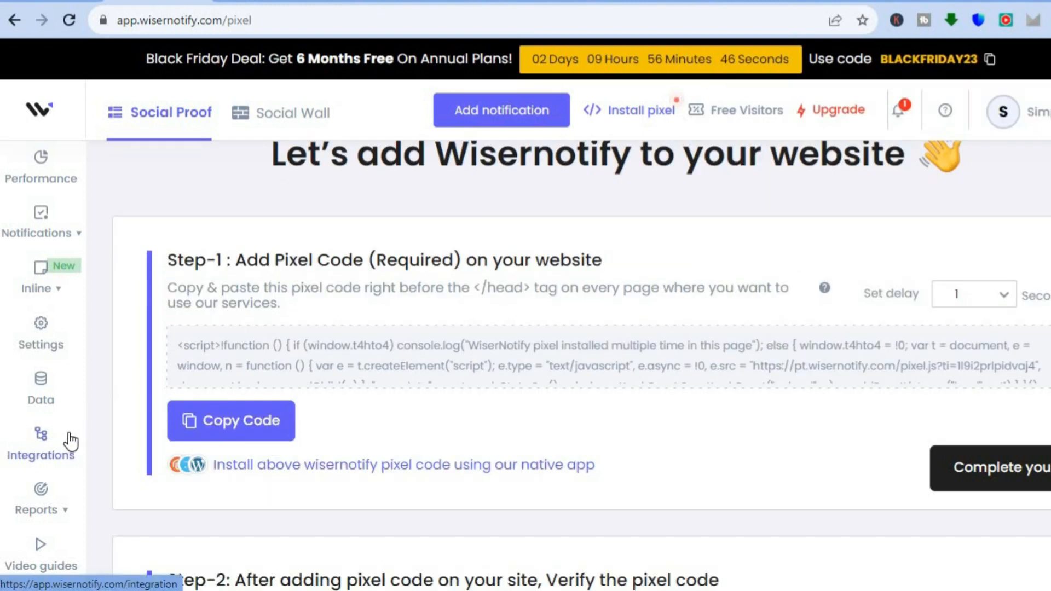
Step: Open the Integrations page and browse the list of all apps that can be connected
left_click(38, 440)
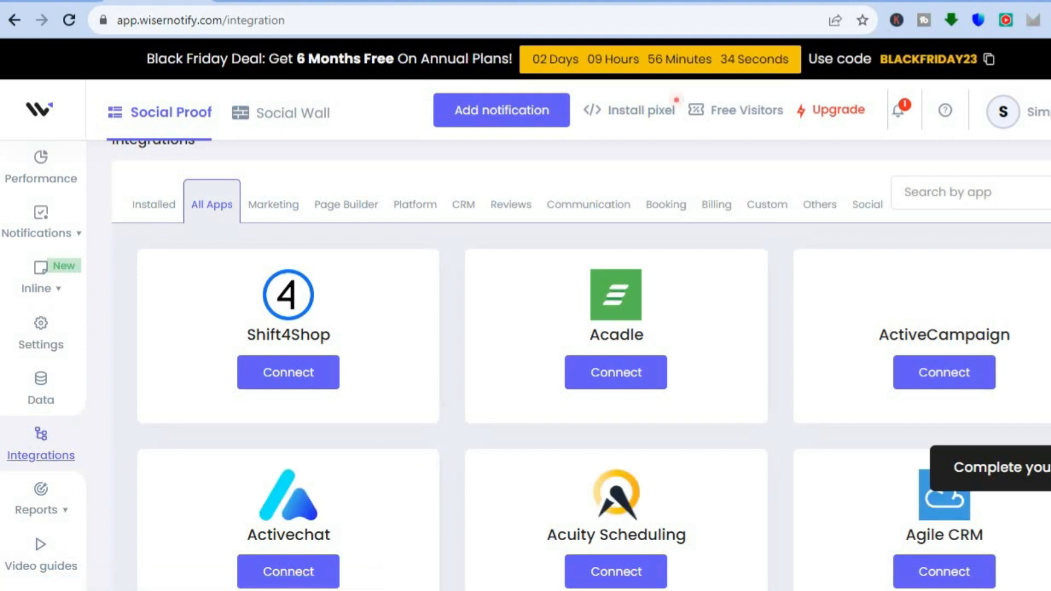
scroll(581, 365, "down", 6)
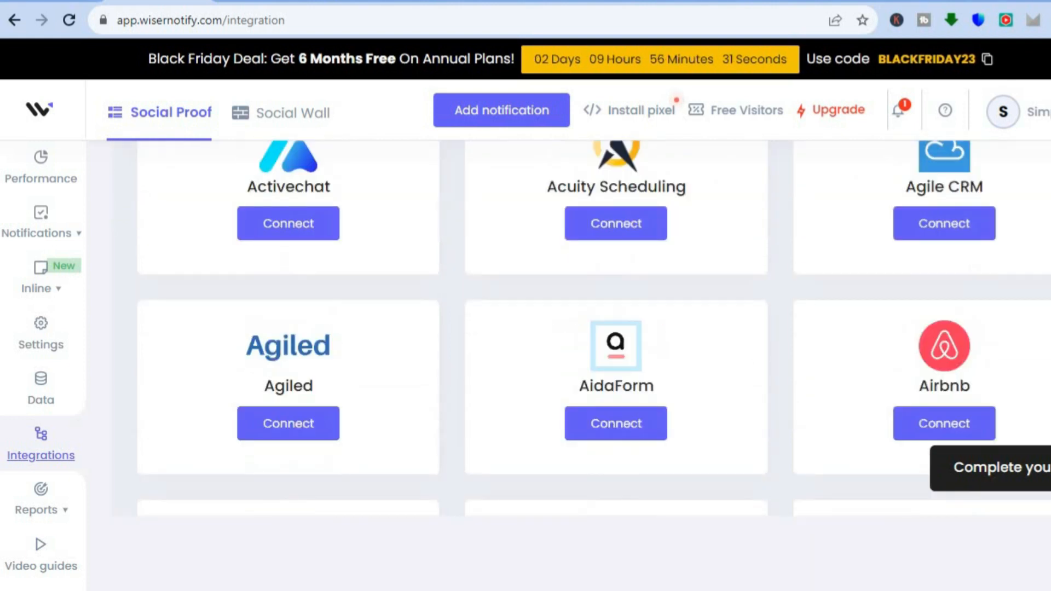
scroll(594, 329, "down", 6)
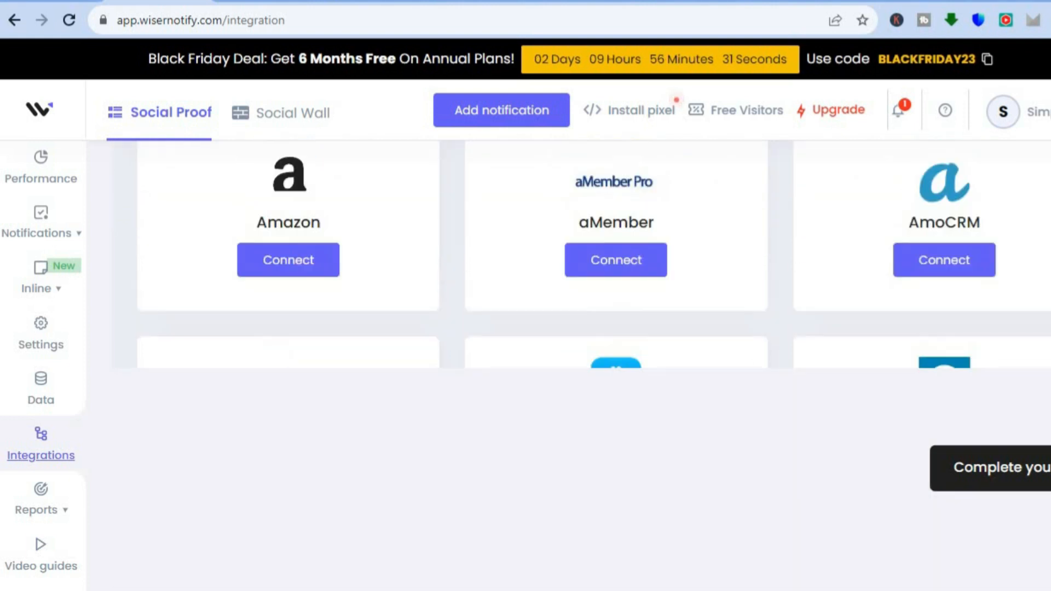
scroll(594, 365, "down", 10)
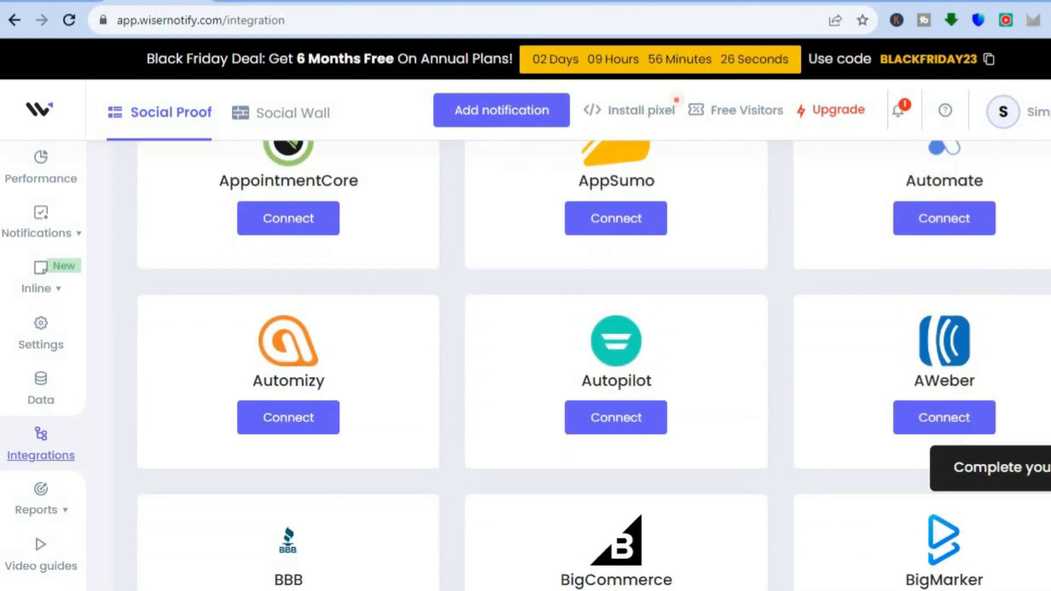
scroll(595, 365, "down", 5)
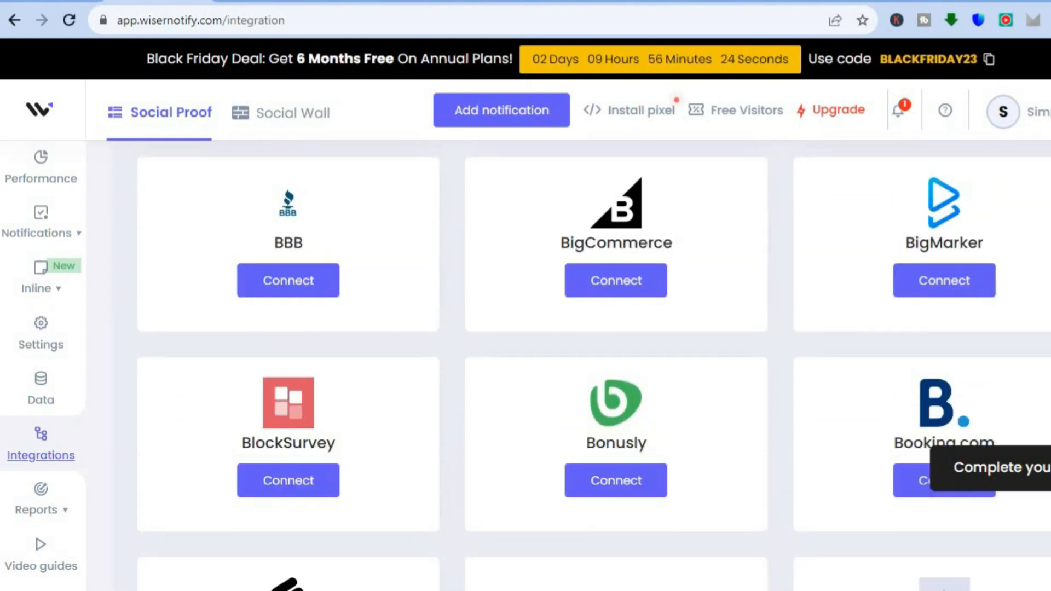
scroll(606, 416, "down", 13)
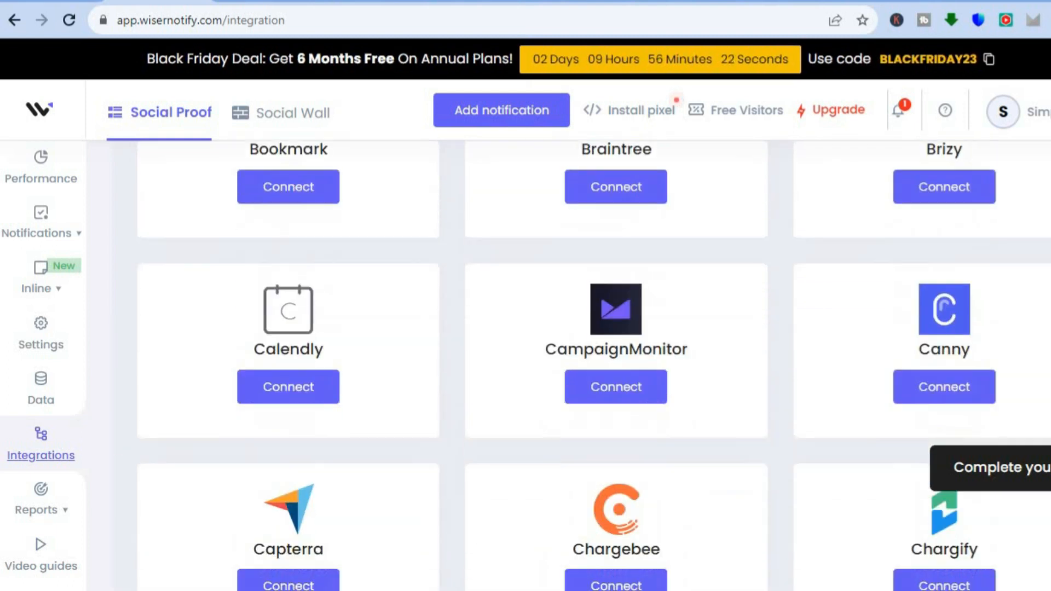
scroll(606, 415, "down", 2)
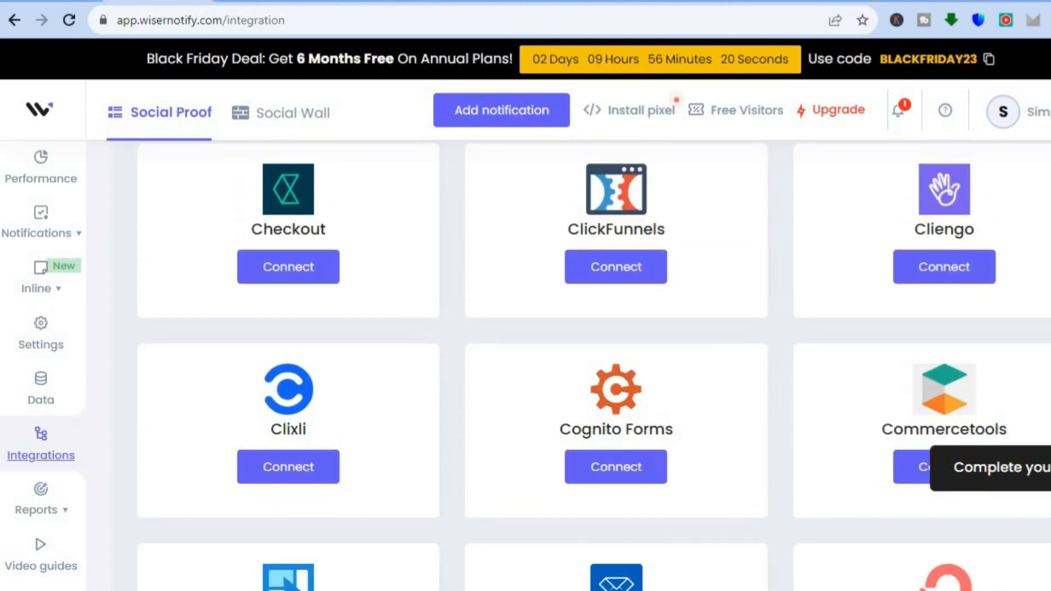
scroll(606, 415, "down", 6)
scroll(606, 416, "down", 12)
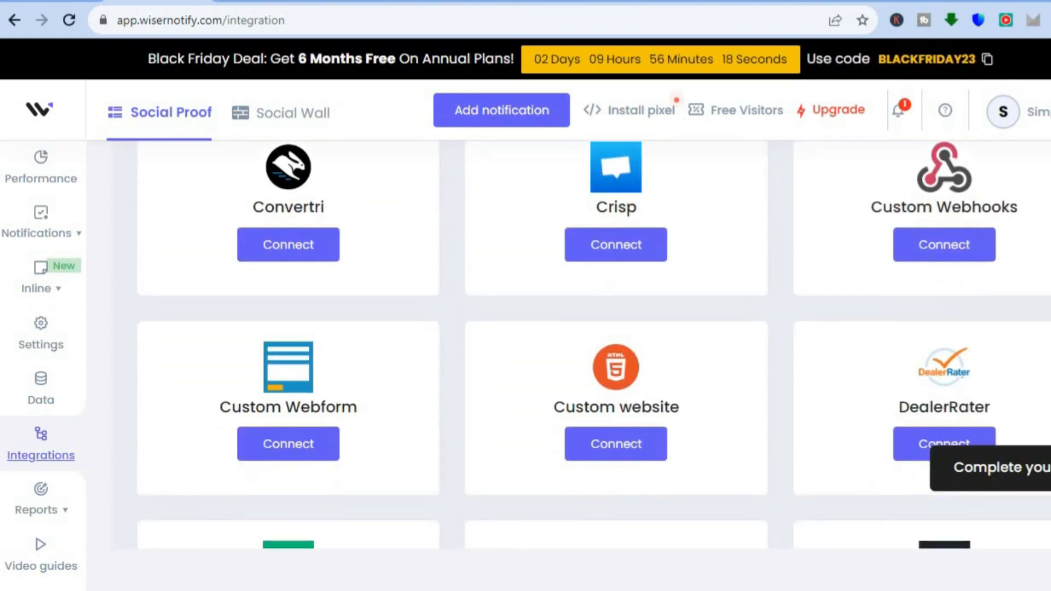
scroll(606, 416, "down", 4)
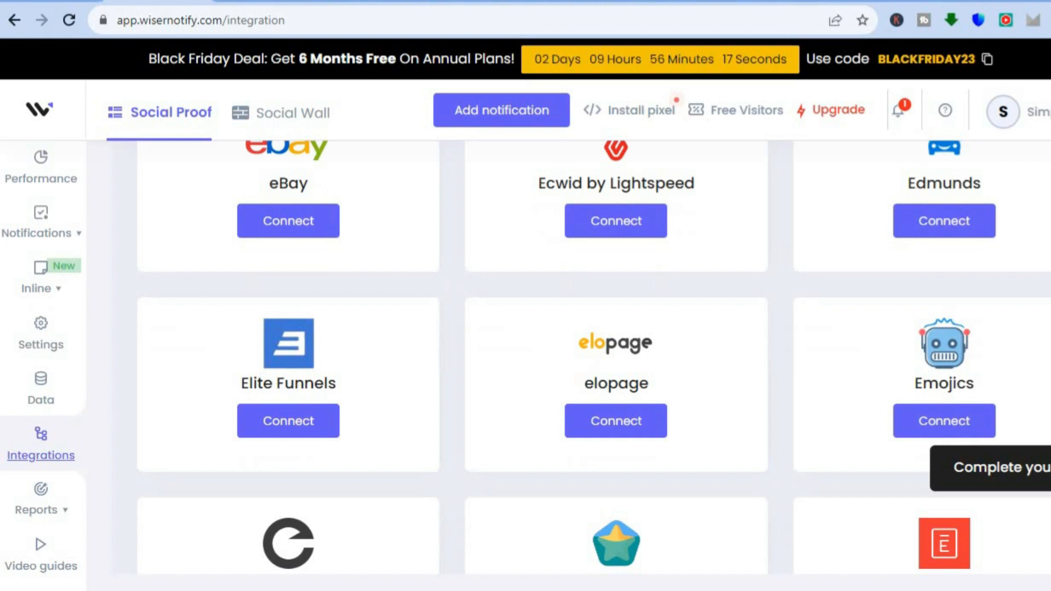
Step: Browse the rest of the integrations list from Elite Funnels to the Shopify entry
scroll(607, 415, "down", 15)
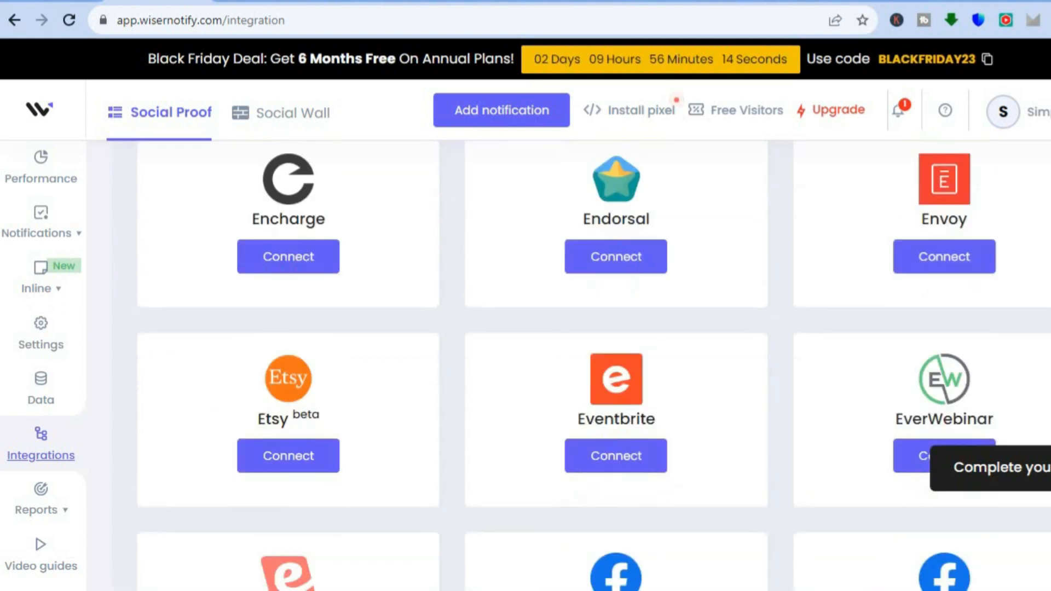
scroll(607, 416, "down", 20)
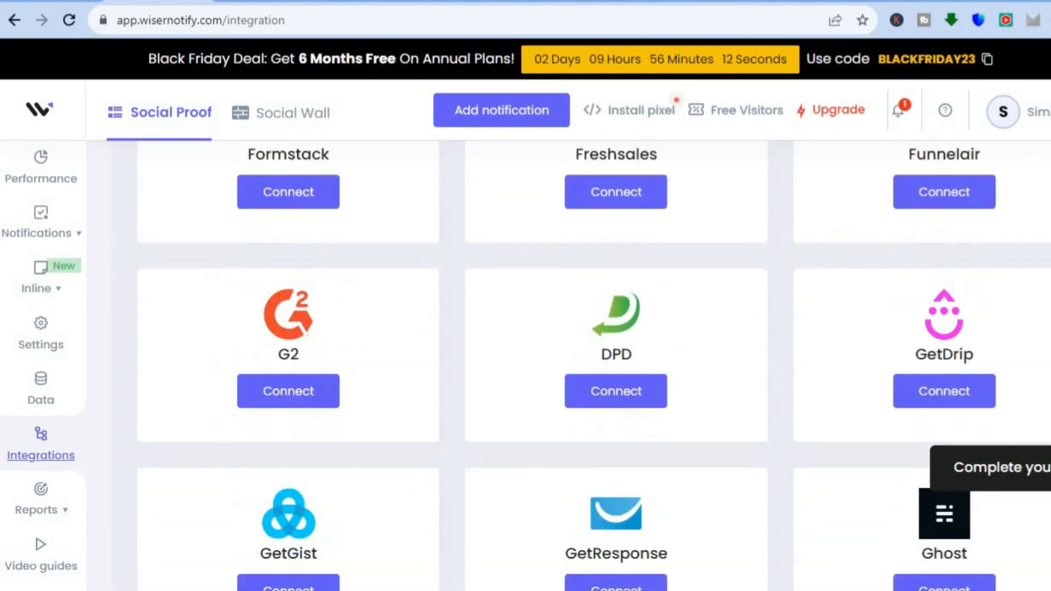
scroll(606, 416, "down", 18)
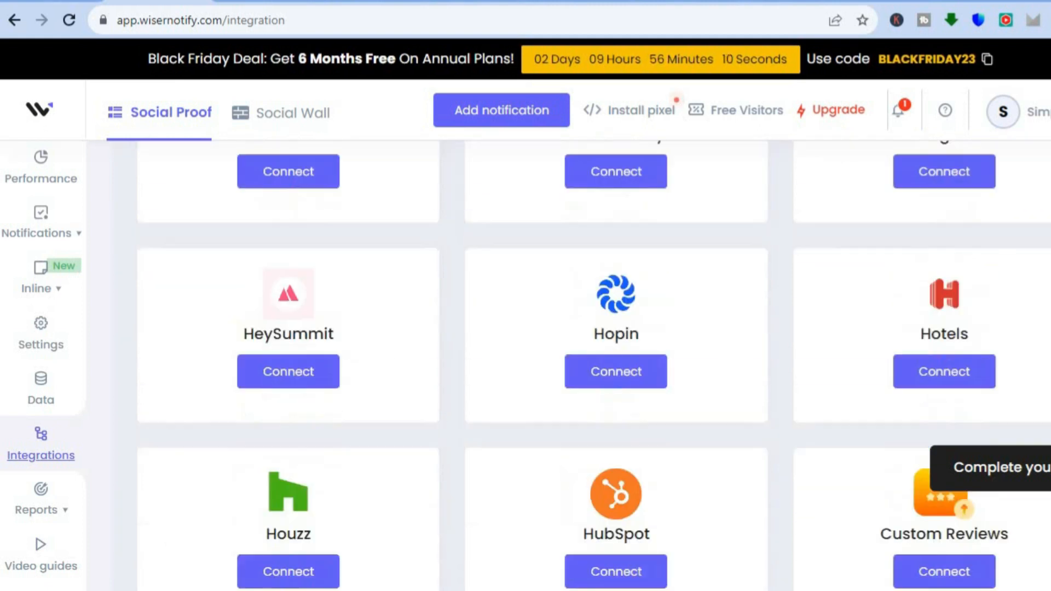
scroll(606, 415, "down", 20)
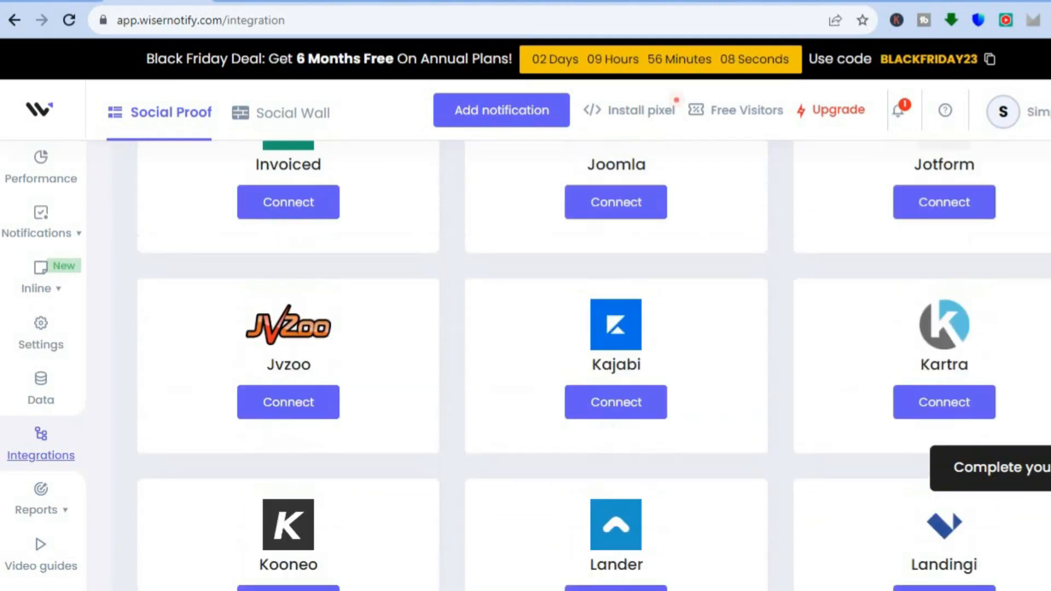
scroll(606, 416, "down", 20)
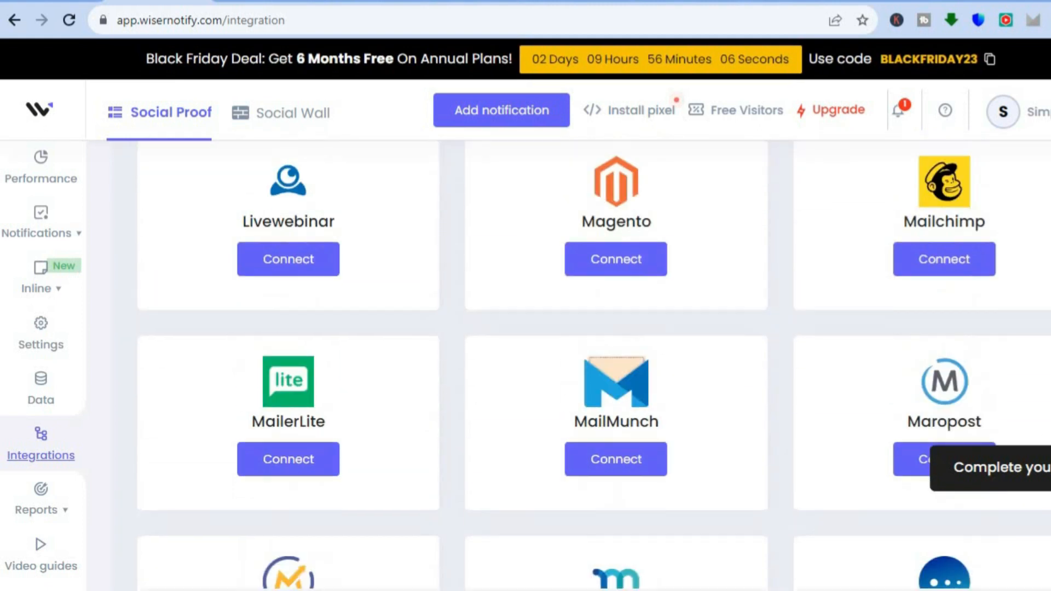
scroll(606, 415, "down", 14)
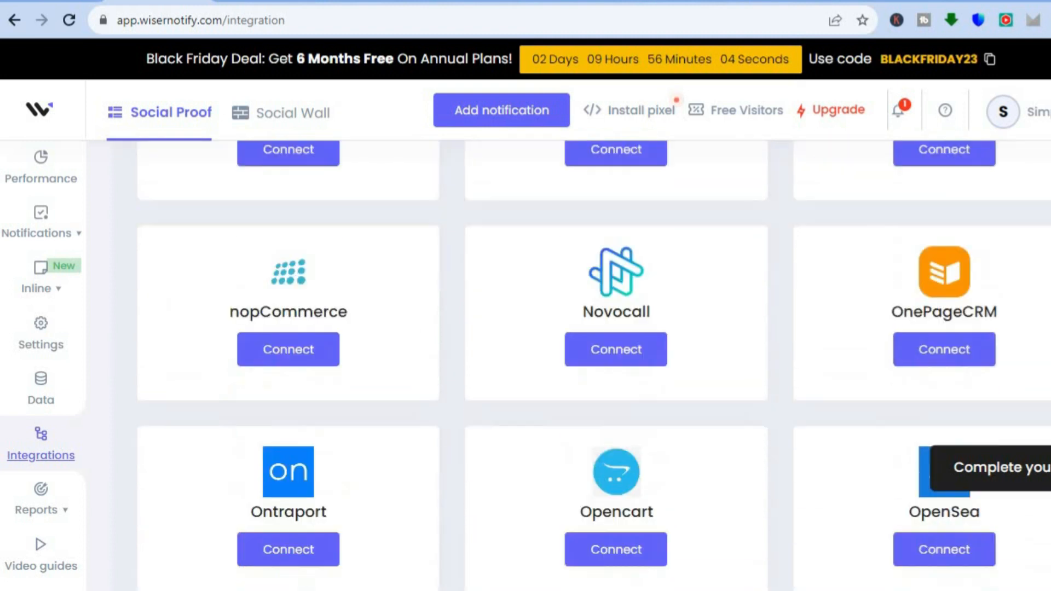
scroll(606, 416, "down", 14)
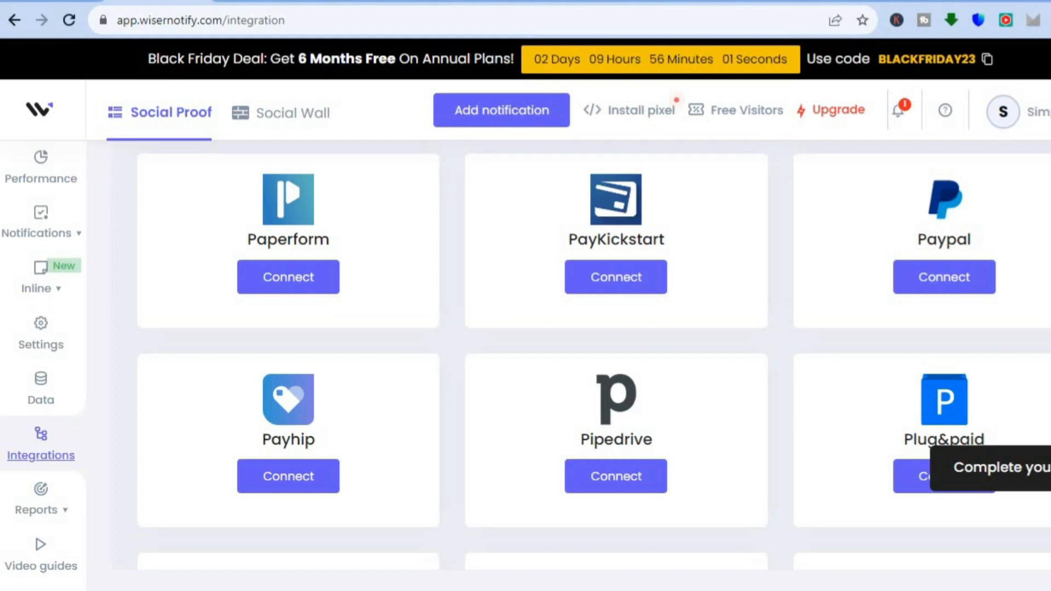
scroll(606, 415, "down", 7)
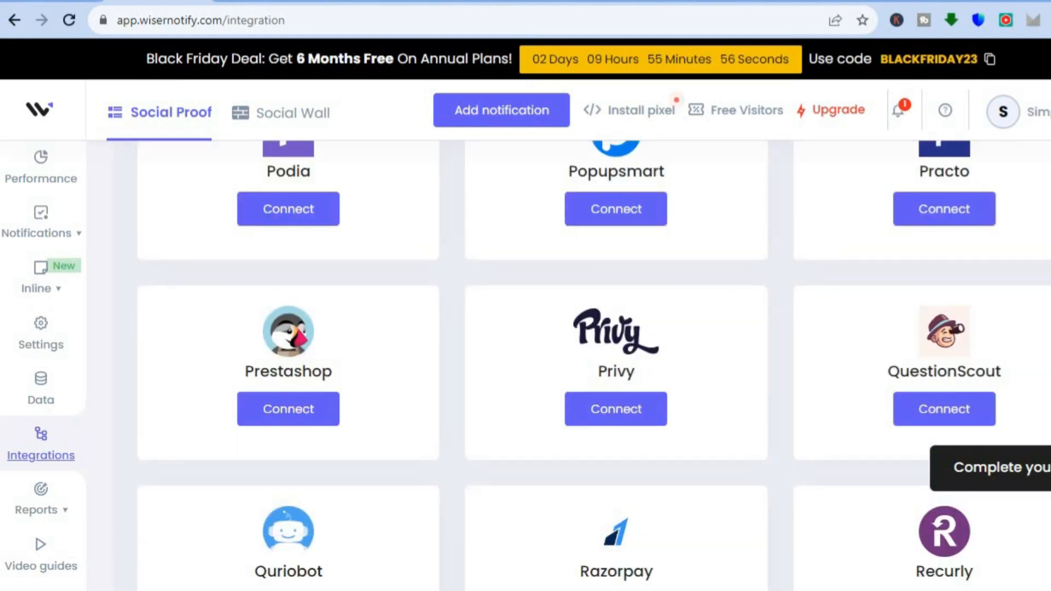
scroll(595, 366, "down", 10)
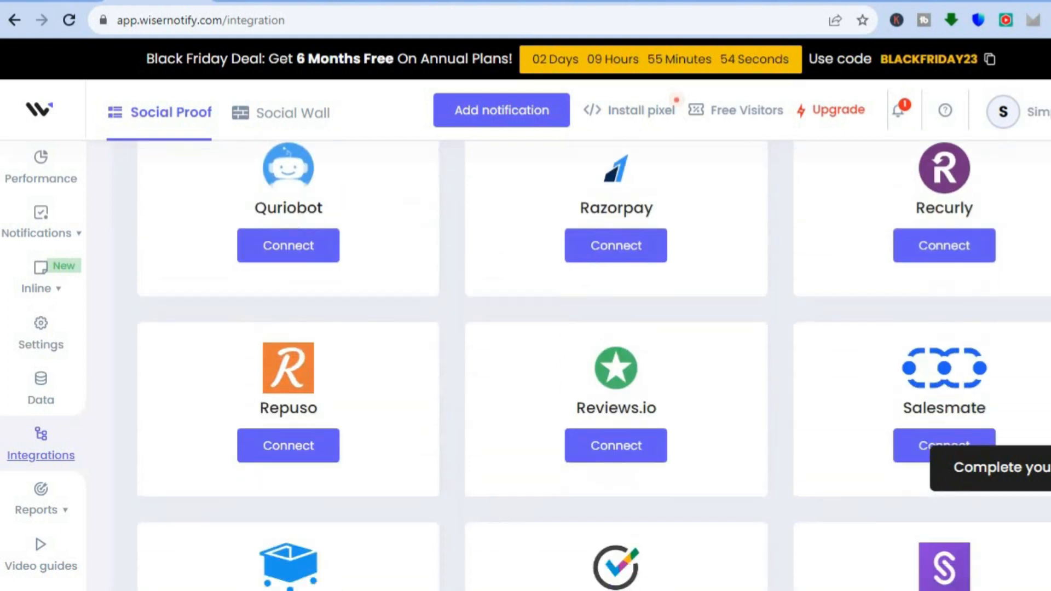
scroll(595, 366, "down", 9)
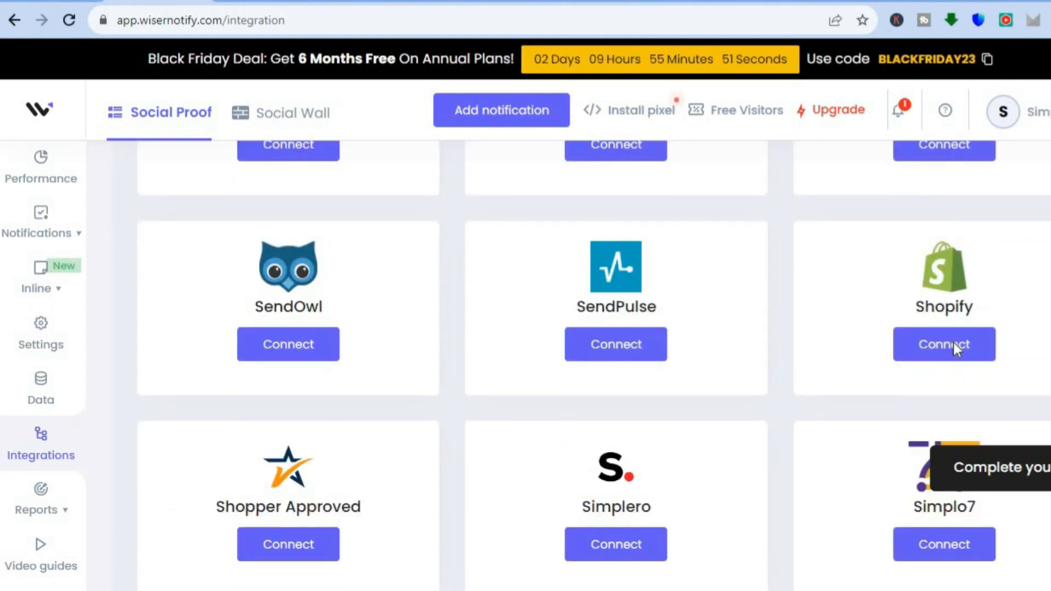
Step: Open the Shopify integration's connection form and get the store address from the open myshopify.com storefront
left_click(955, 345)
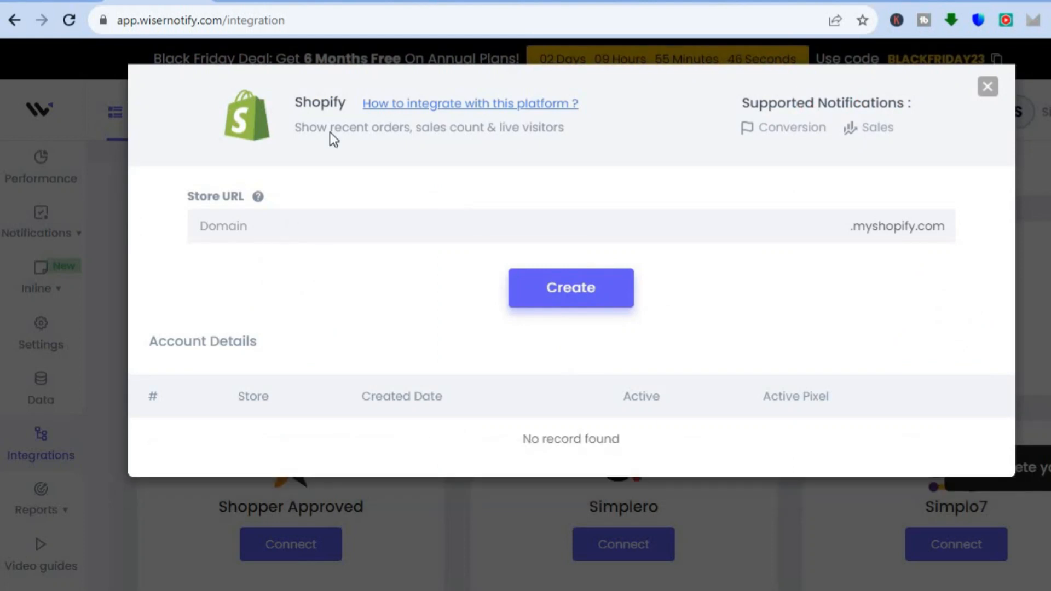
left_click(365, 2)
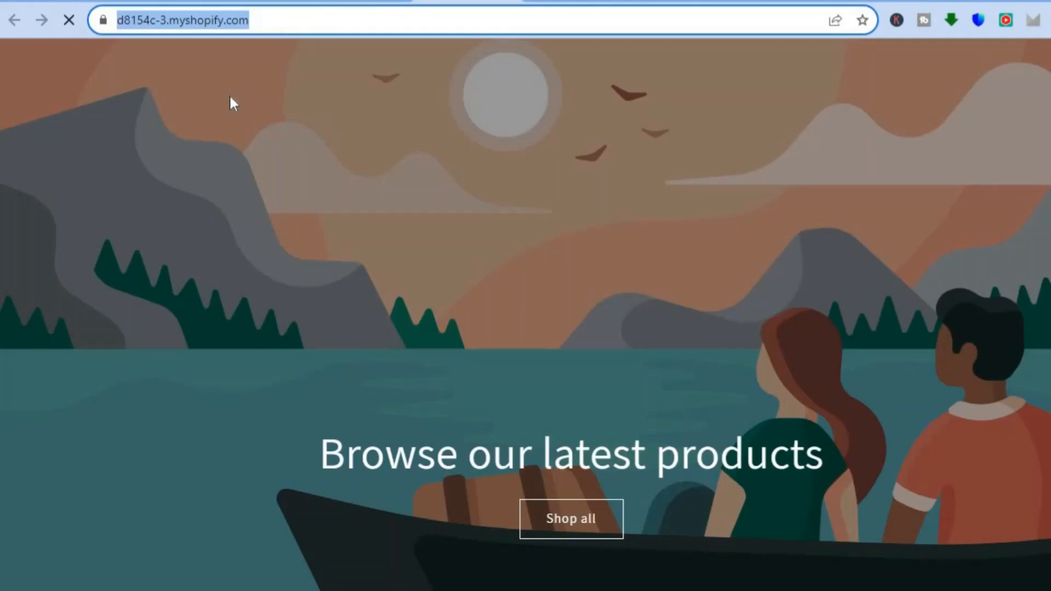
left_click(154, 3)
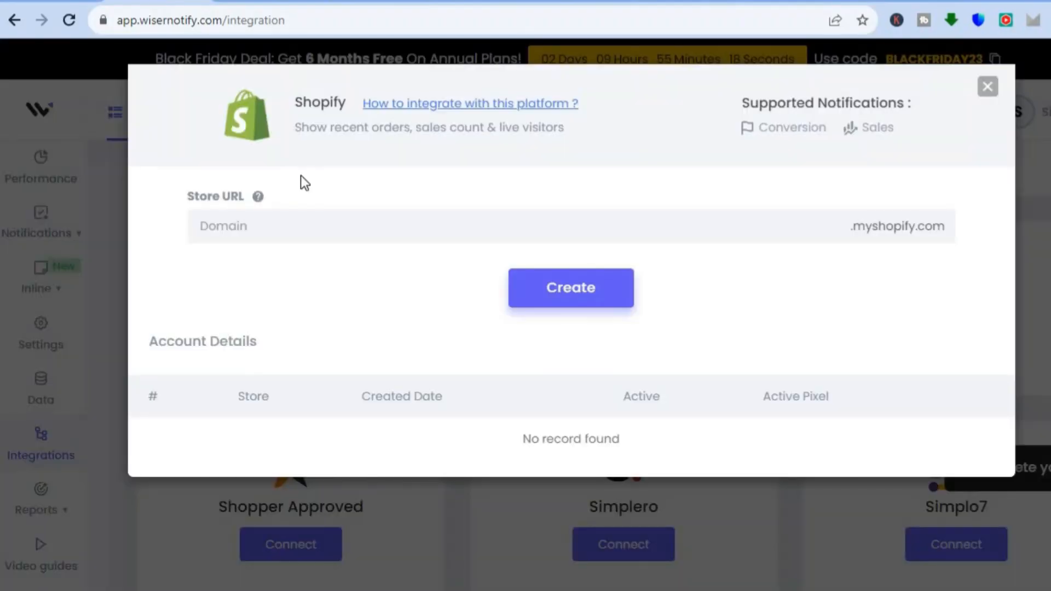
Step: Paste the storefront address as the Shopify Store URL and mark its duplicate "myshopify.com/" ending for removal
left_click(272, 232)
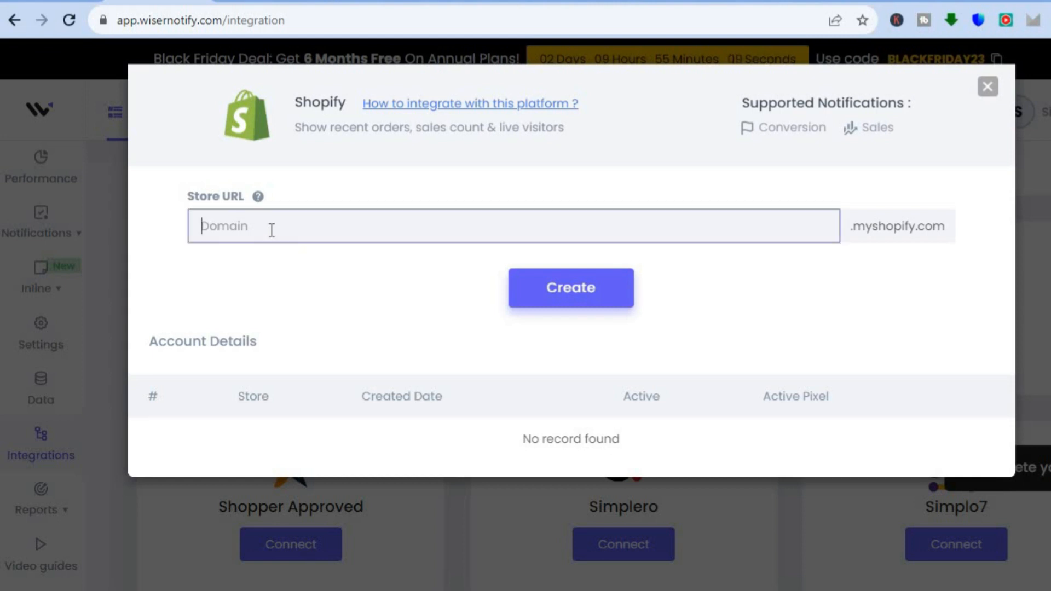
right_click(312, 231)
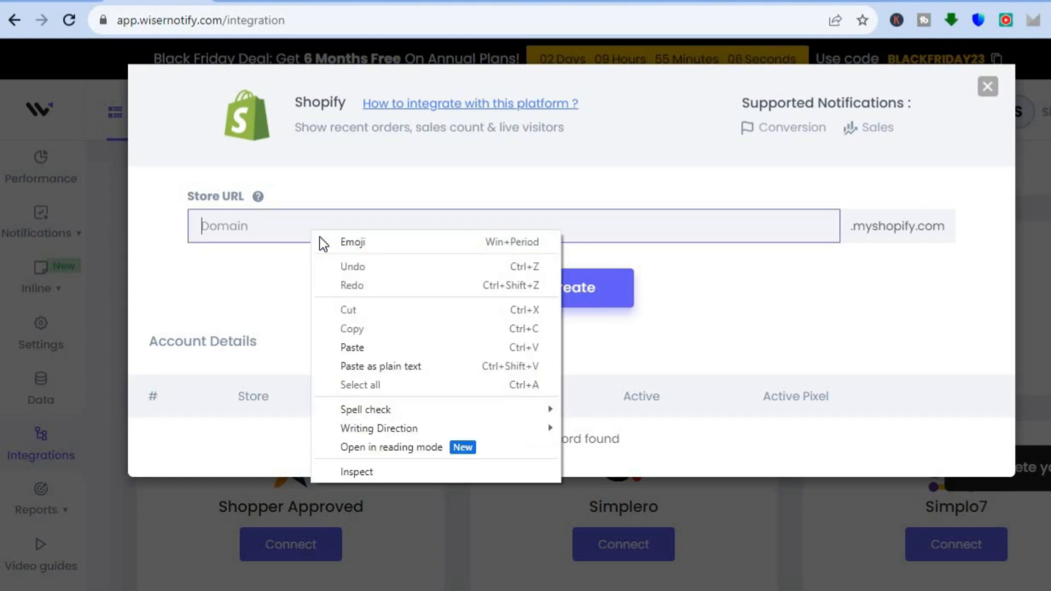
left_click(362, 346)
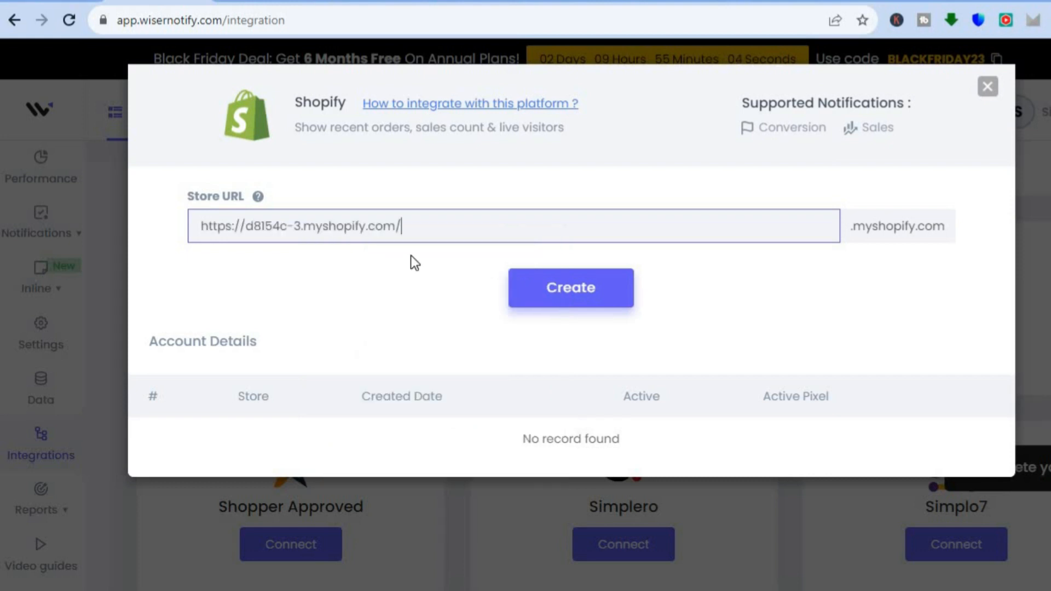
left_click_drag(416, 230, 307, 231)
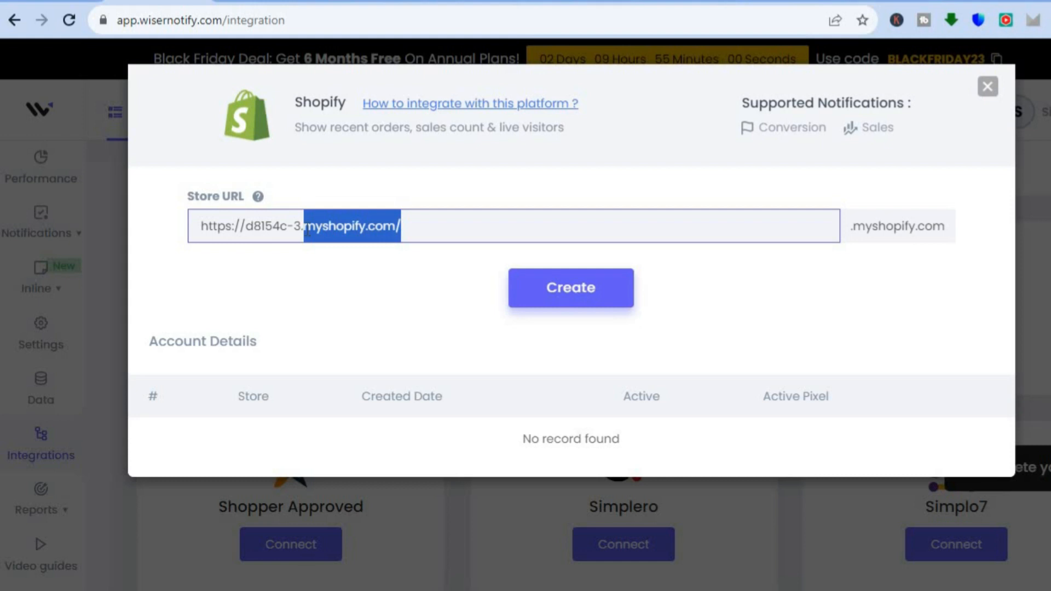
Step: Create the Shopify connection by installing the WiserNotify Social Proof Popup app in the store, and look over the Performance page
left_click(595, 294)
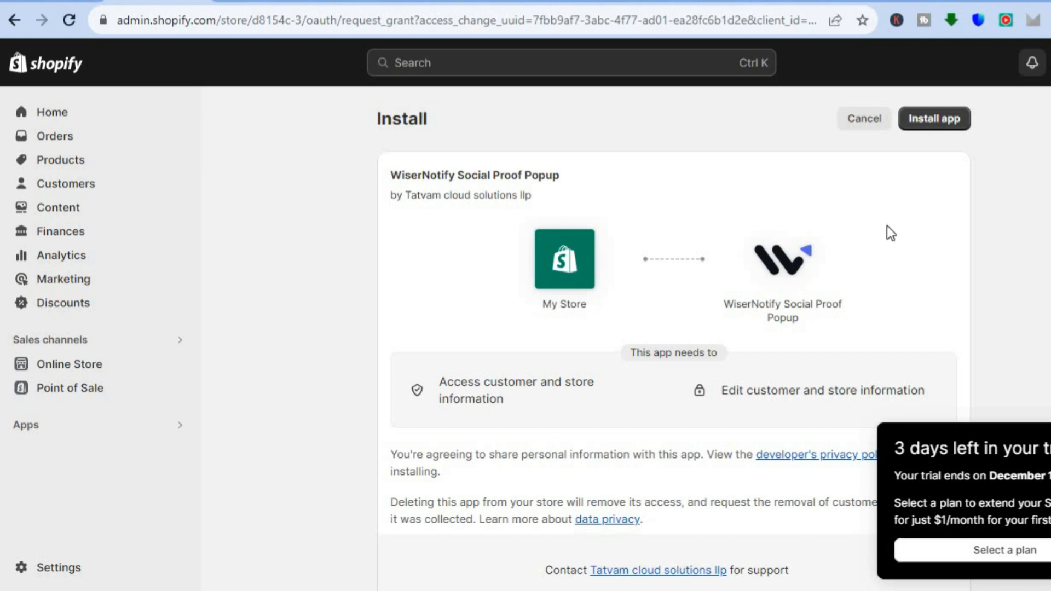
left_click(938, 120)
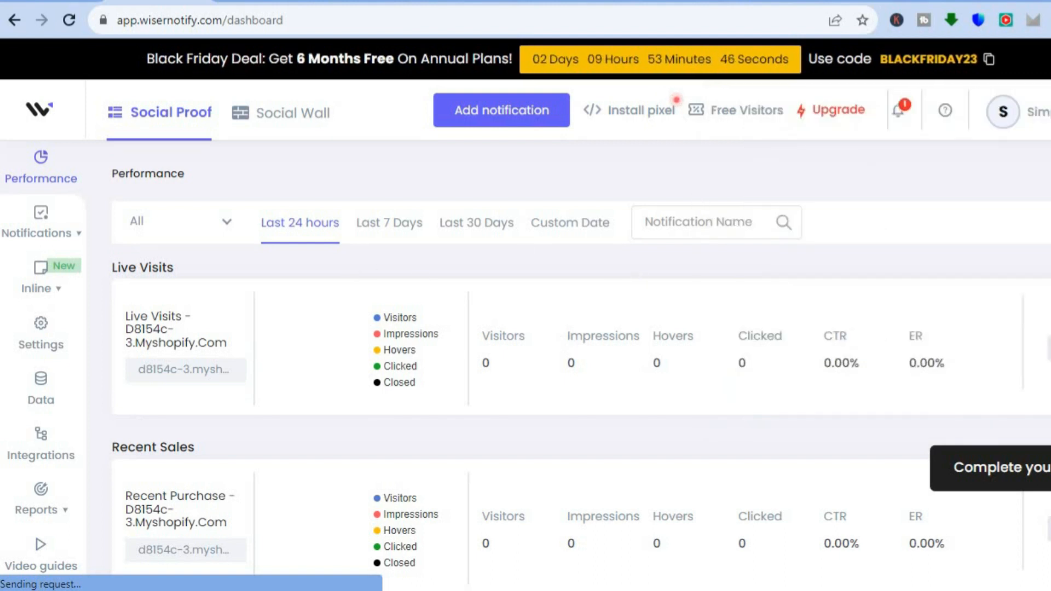
scroll(636, 279, "down", 1)
scroll(349, 310, "up", 1)
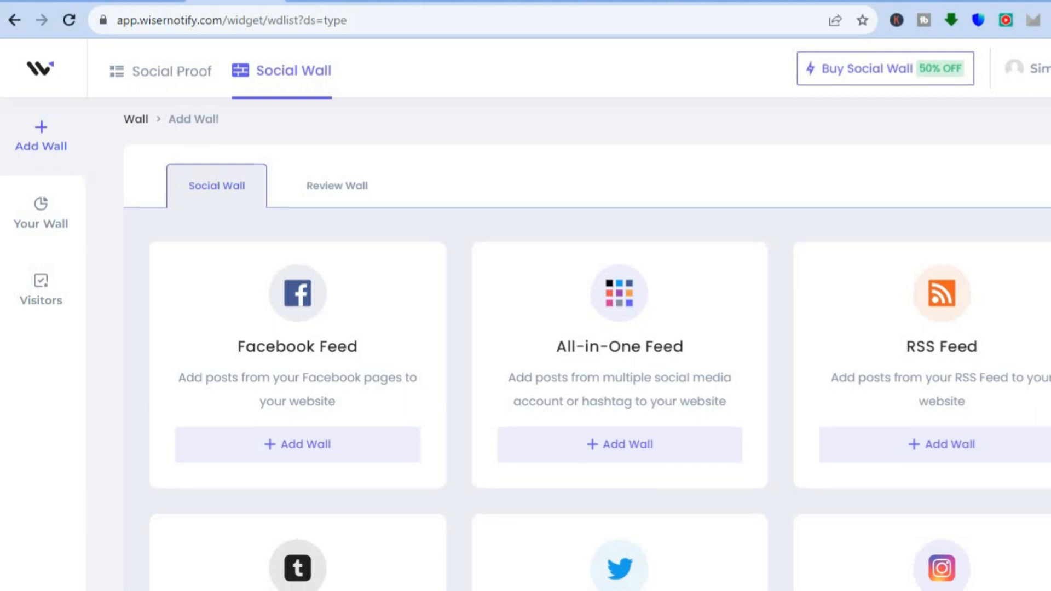
Step: Look through the available Social Wall feed types and add an Instagram Feed wall
scroll(600, 416, "down", 2)
scroll(601, 417, "up", 1)
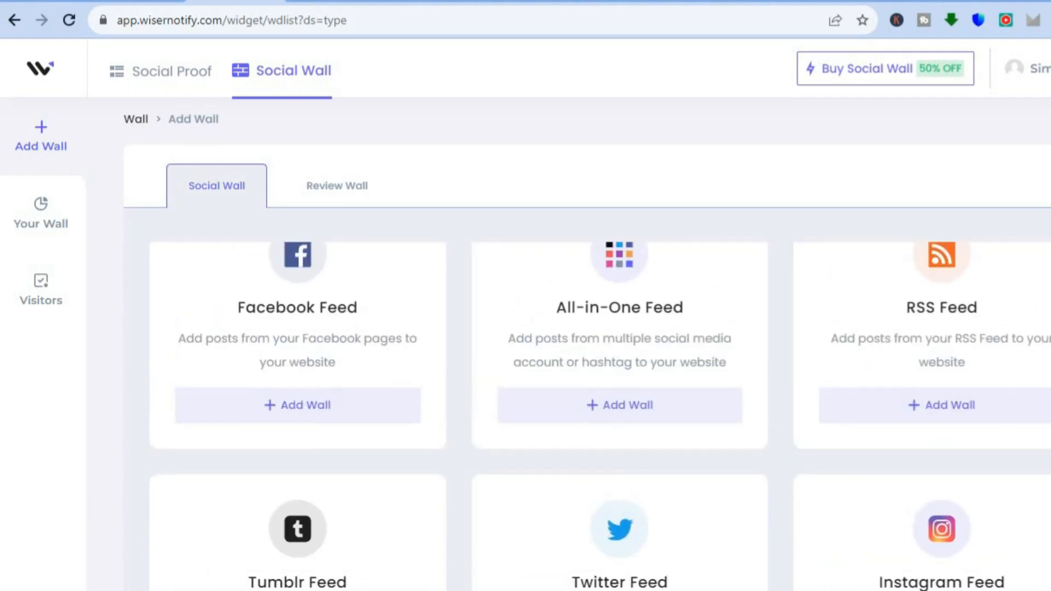
scroll(600, 416, "down", 4)
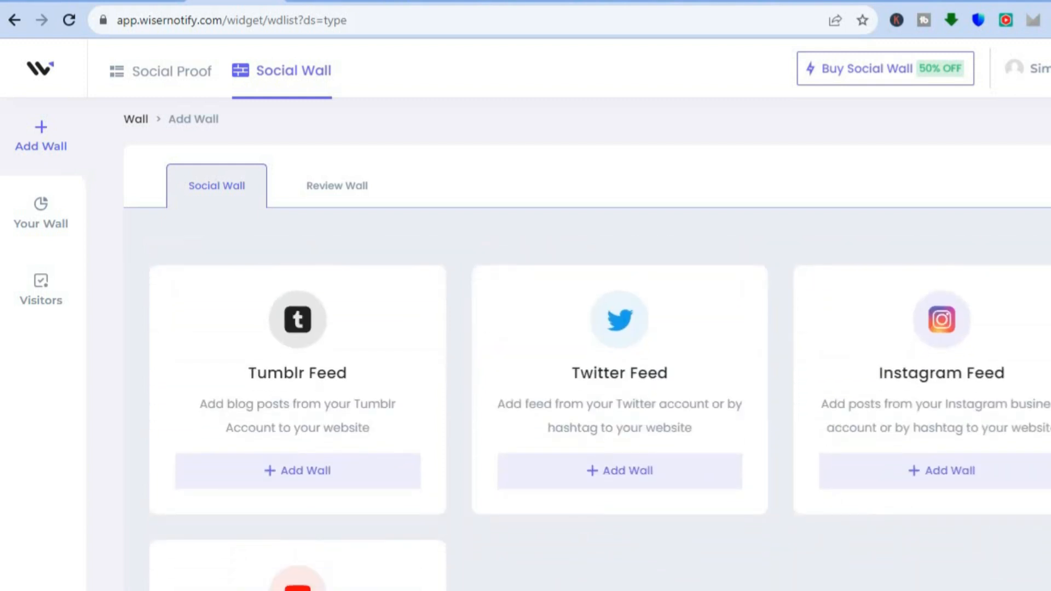
scroll(600, 416, "down", 1)
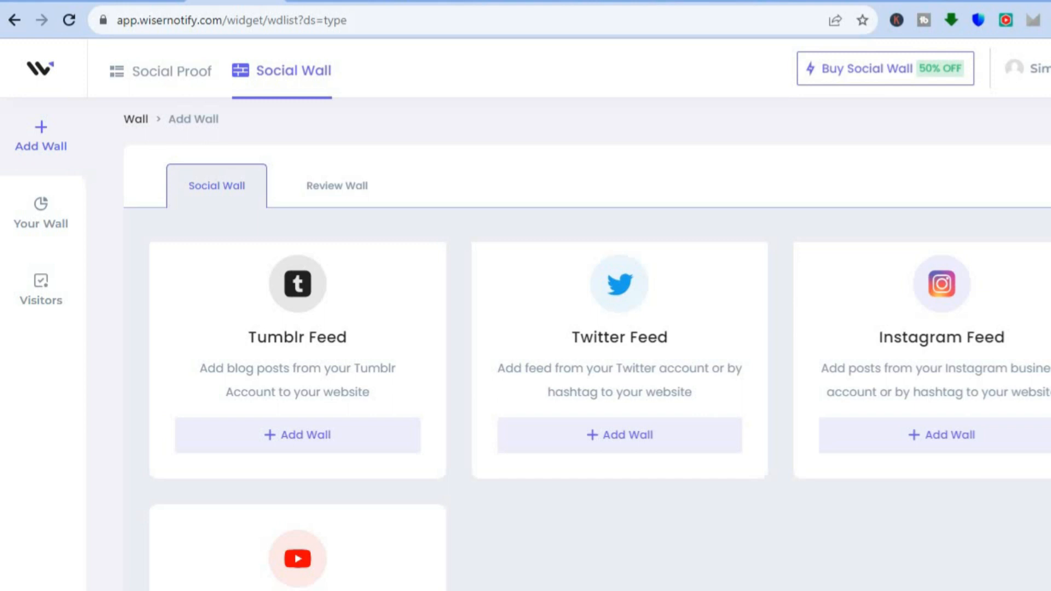
scroll(600, 416, "down", 2)
scroll(600, 416, "up", 3)
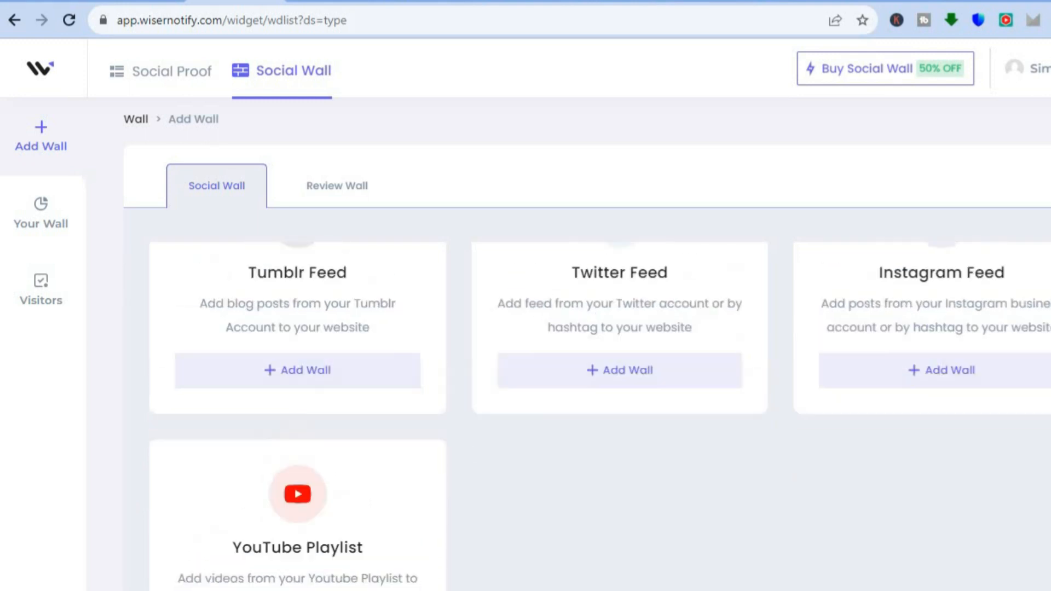
scroll(600, 416, "down", 3)
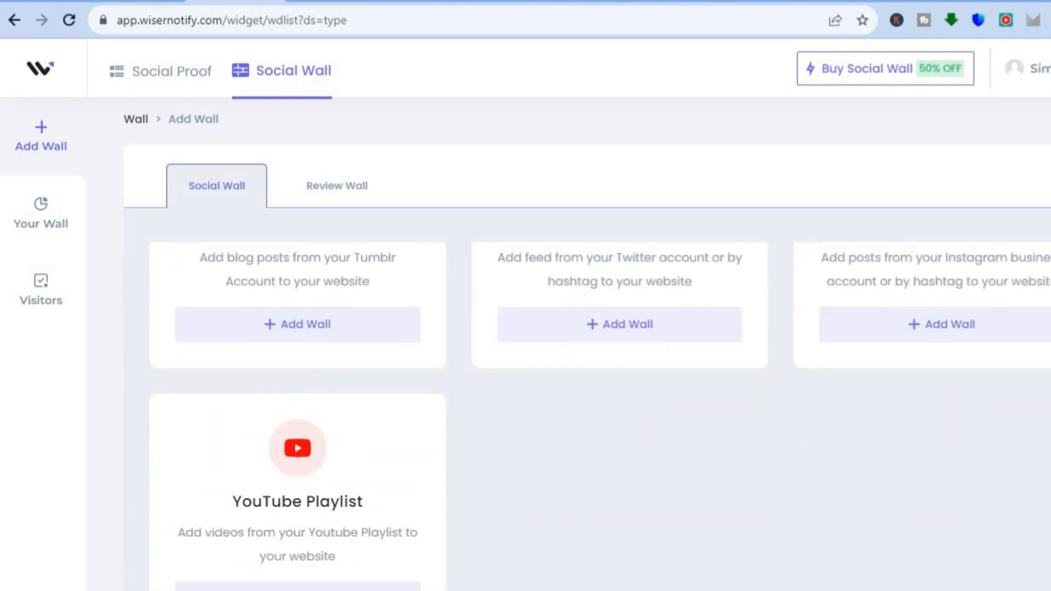
scroll(600, 417, "up", 3)
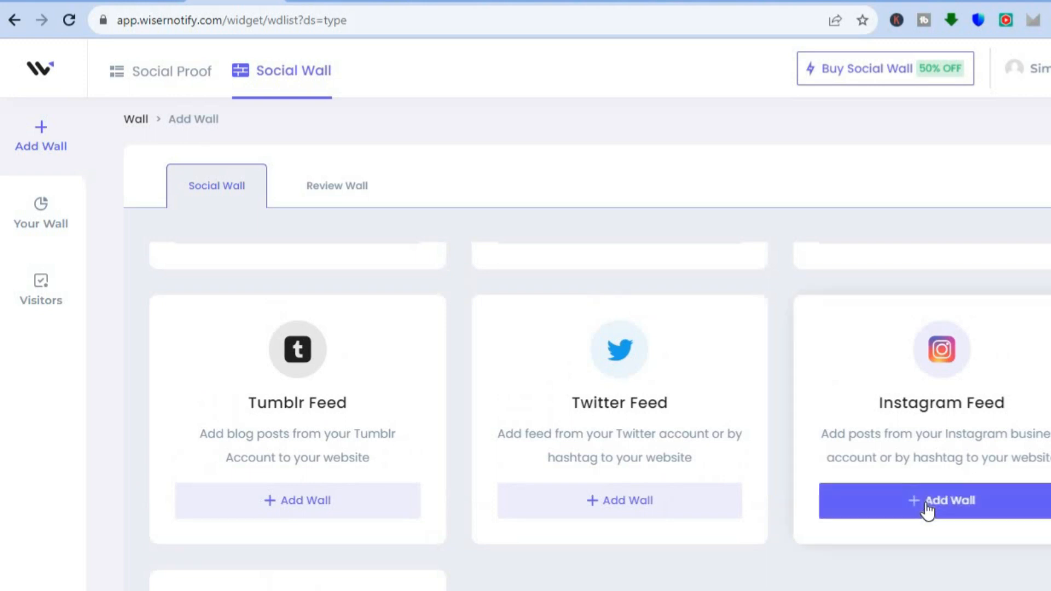
left_click(925, 502)
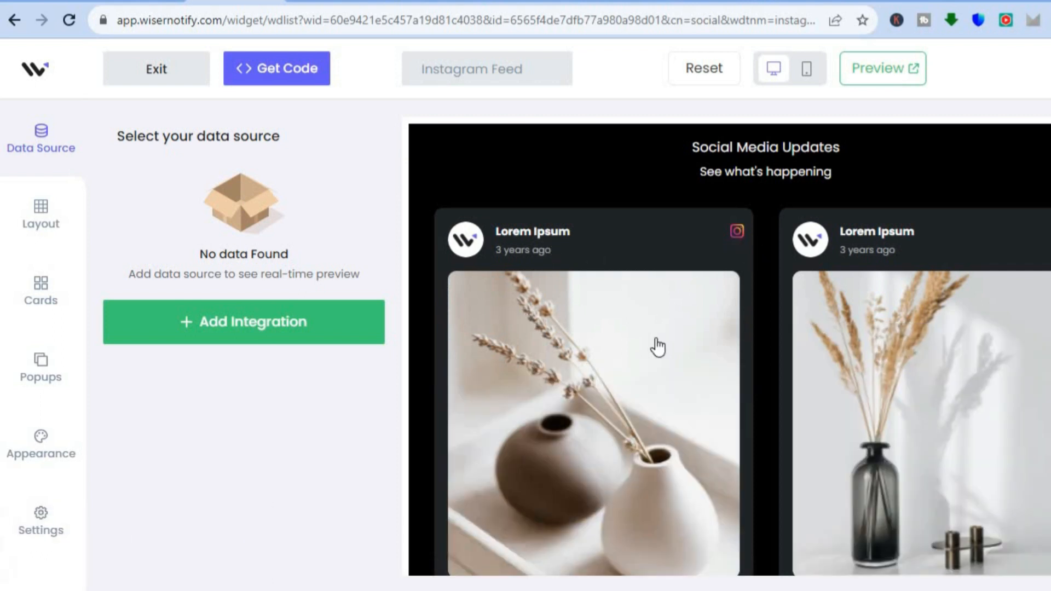
Step: Check the Instagram Post integration offered as the wall's data source, and close it without logging in
left_click(282, 330)
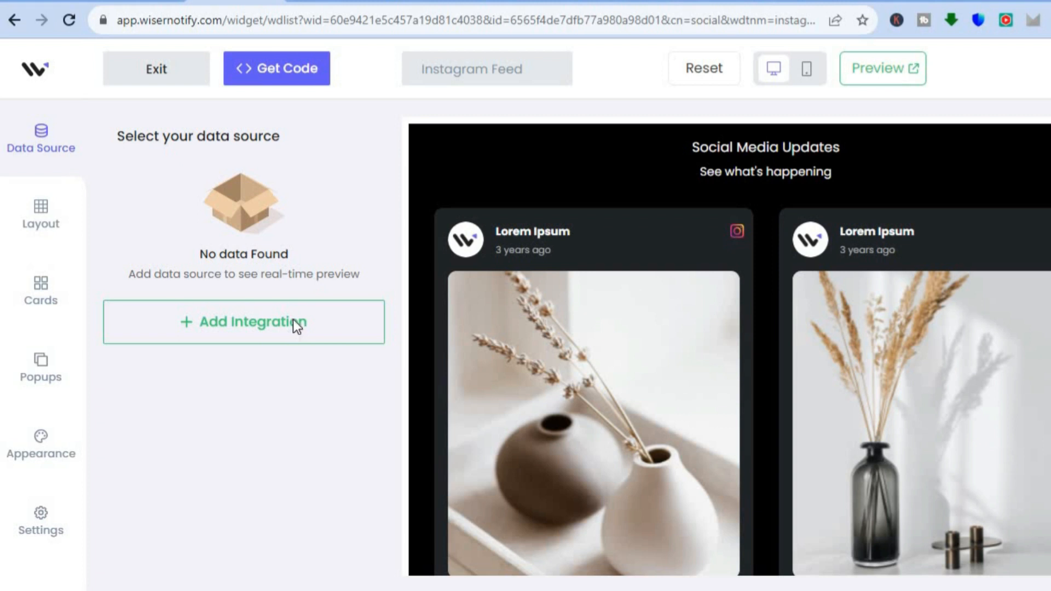
left_click(295, 323)
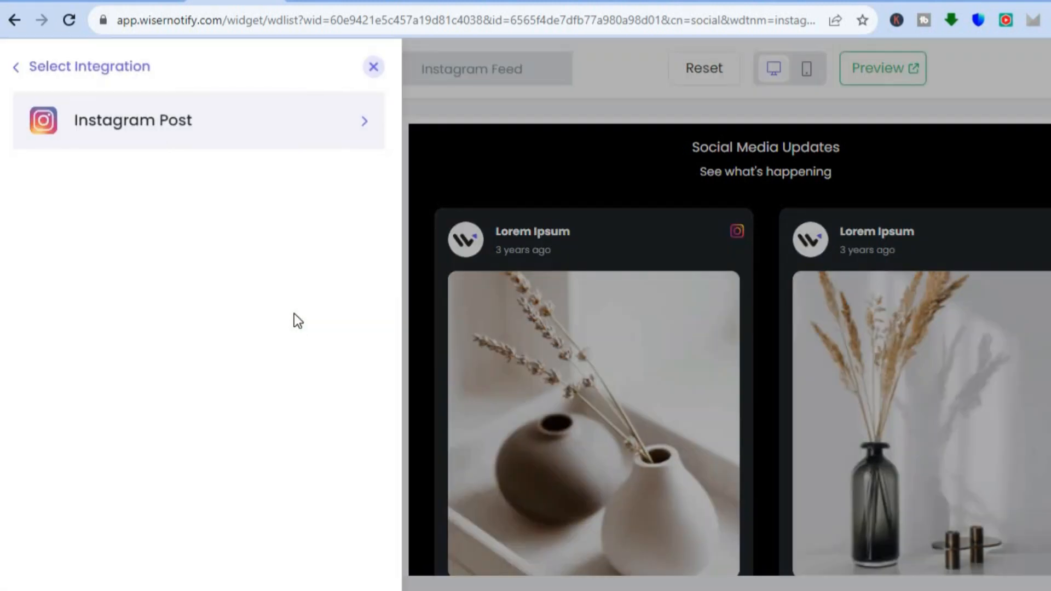
left_click(318, 130)
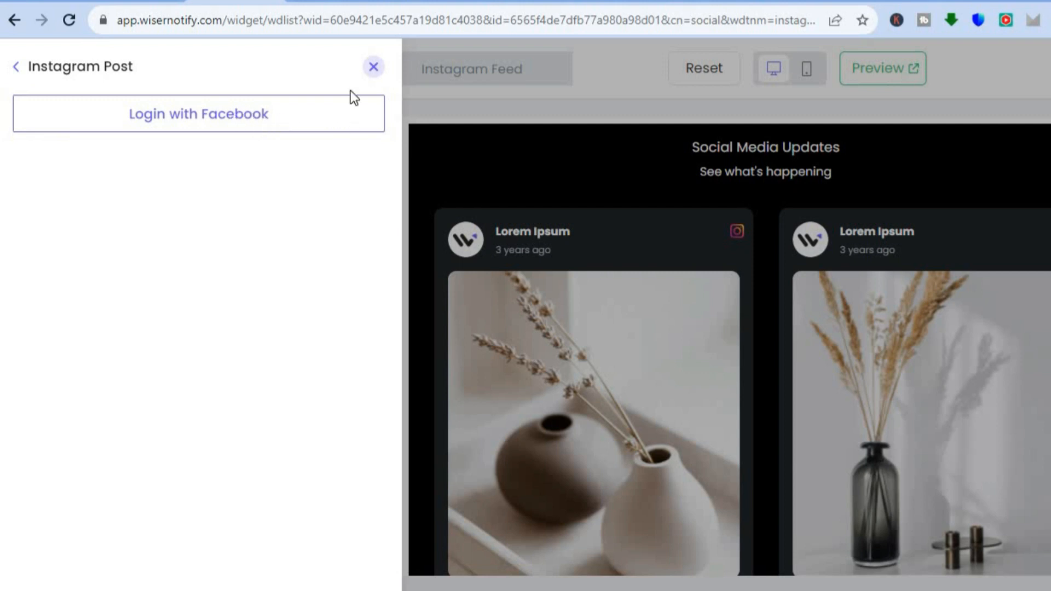
left_click(374, 67)
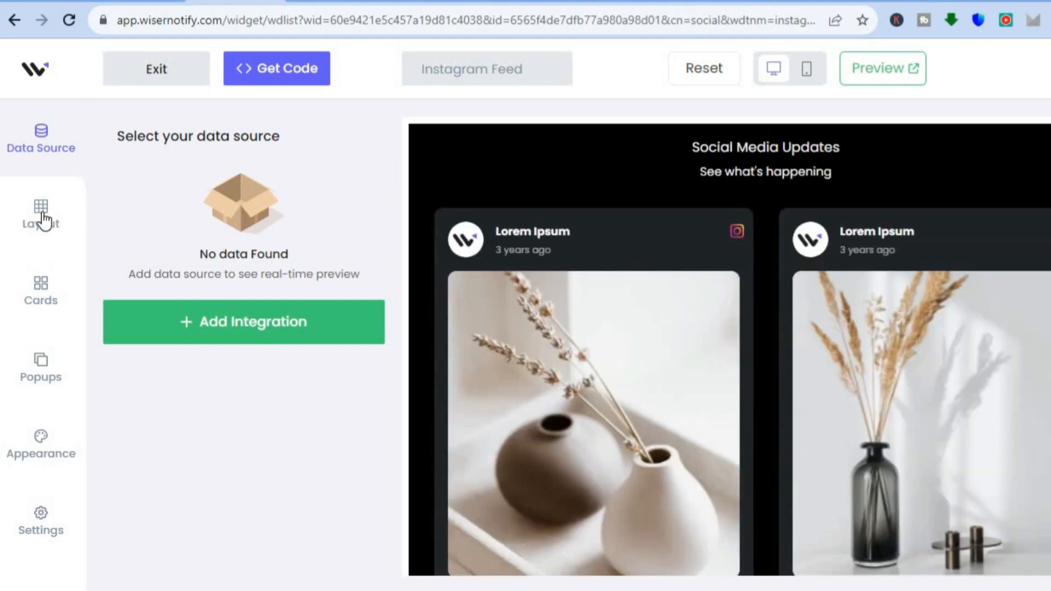
Step: Try the grid layout for the Instagram wall, choose the carousel layout instead and open the wall's preview
left_click(44, 221)
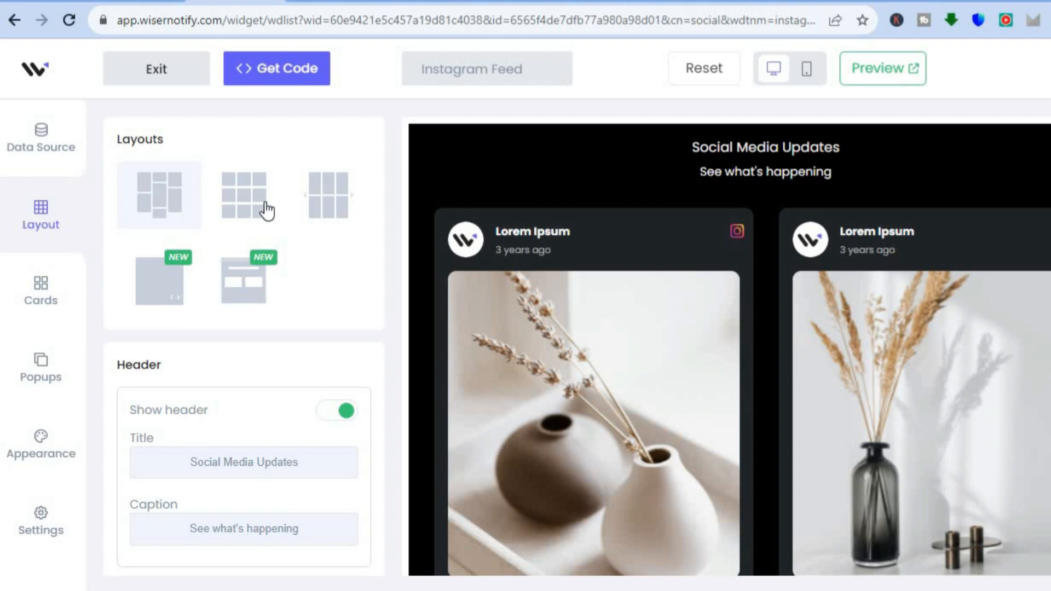
left_click(247, 211)
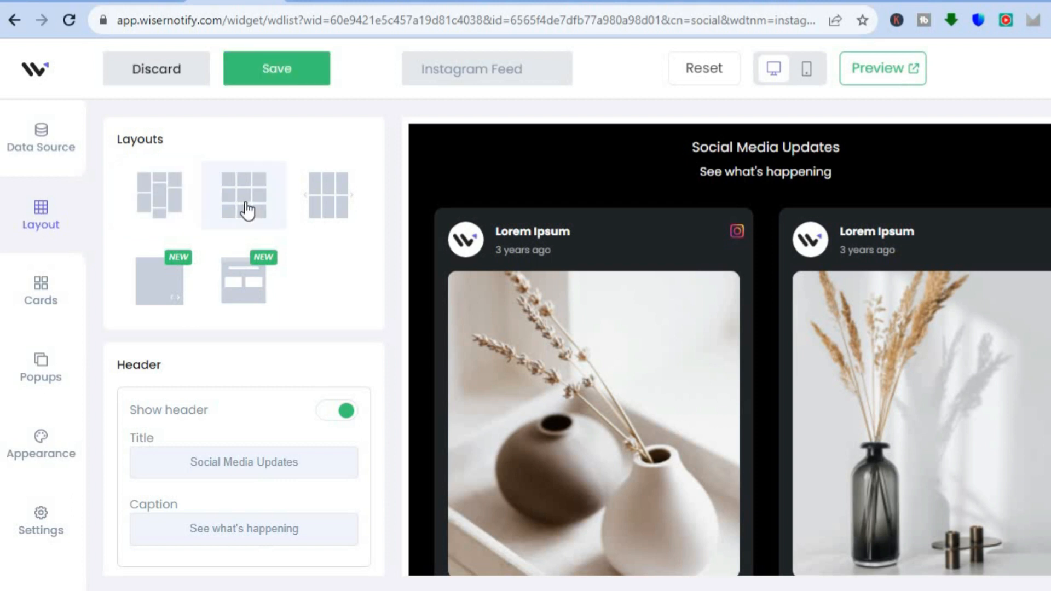
left_click(338, 210)
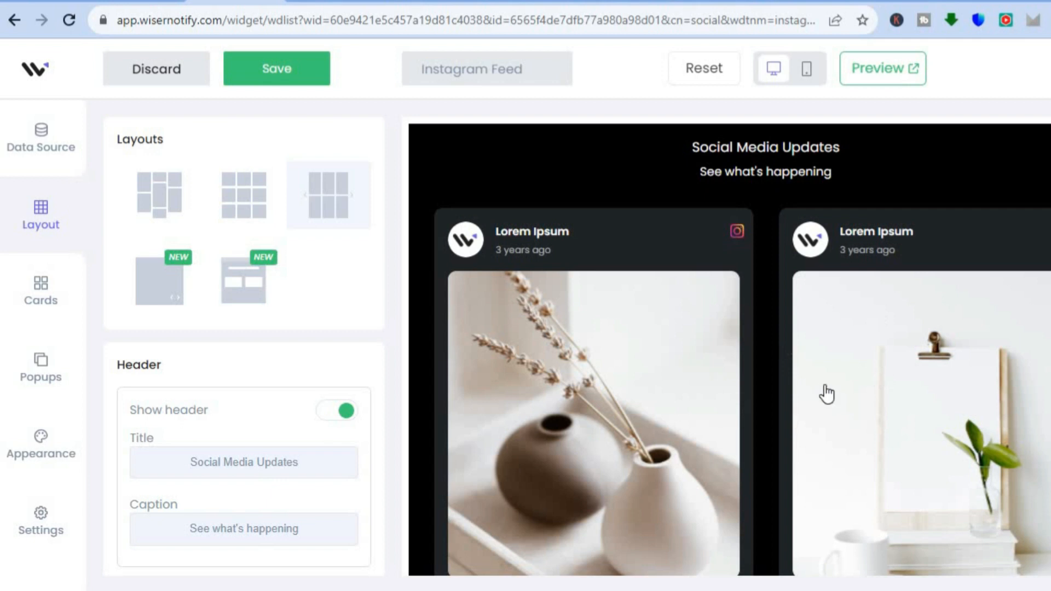
left_click(893, 74)
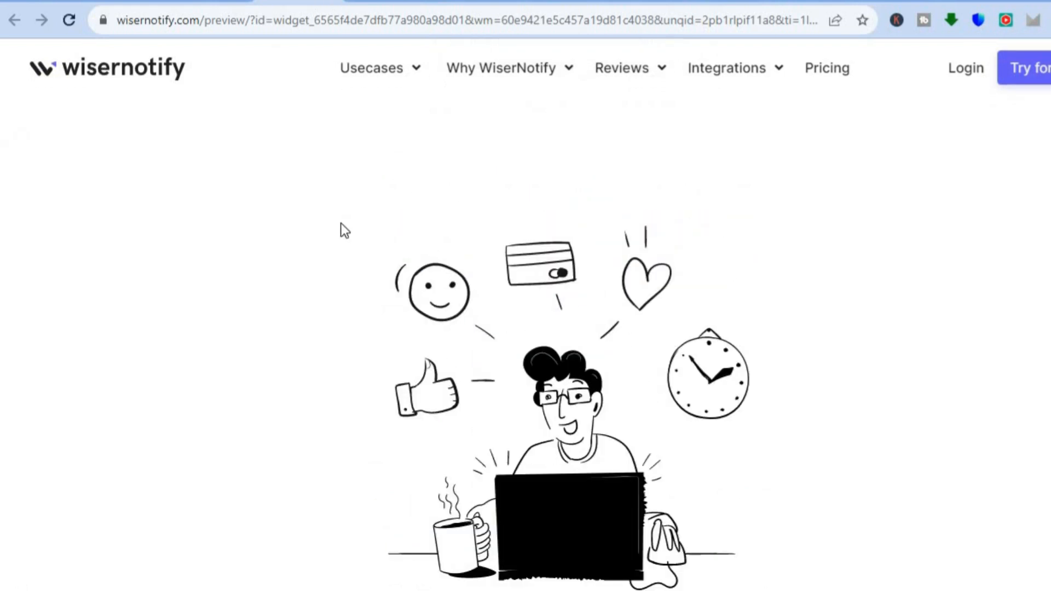
Step: Check the Instagram wall's popup and appearance options, save the wall and exit to the list of walls
left_click(328, 2)
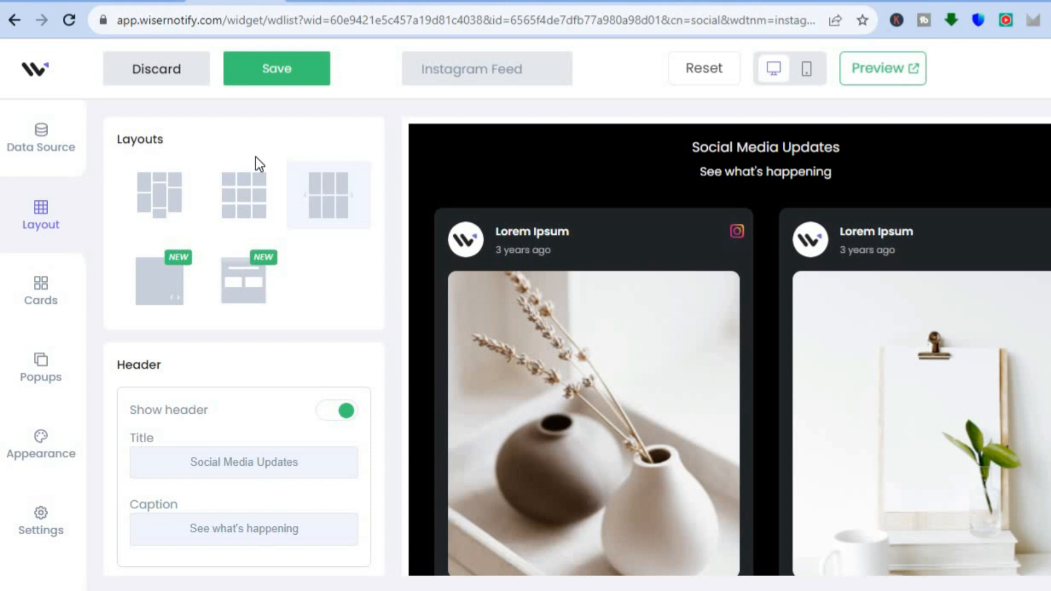
left_click(32, 370)
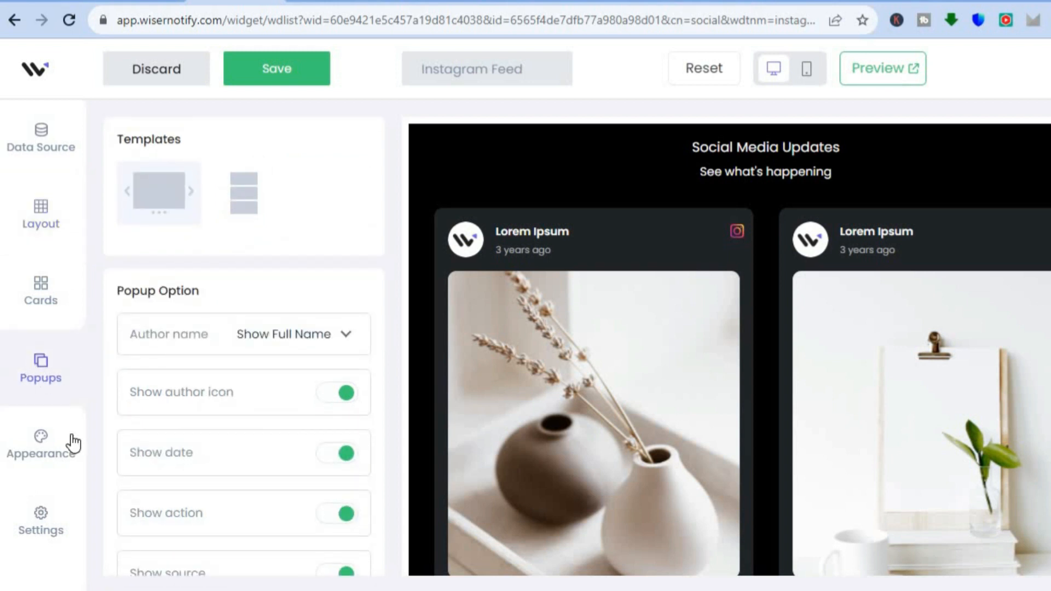
left_click(61, 455)
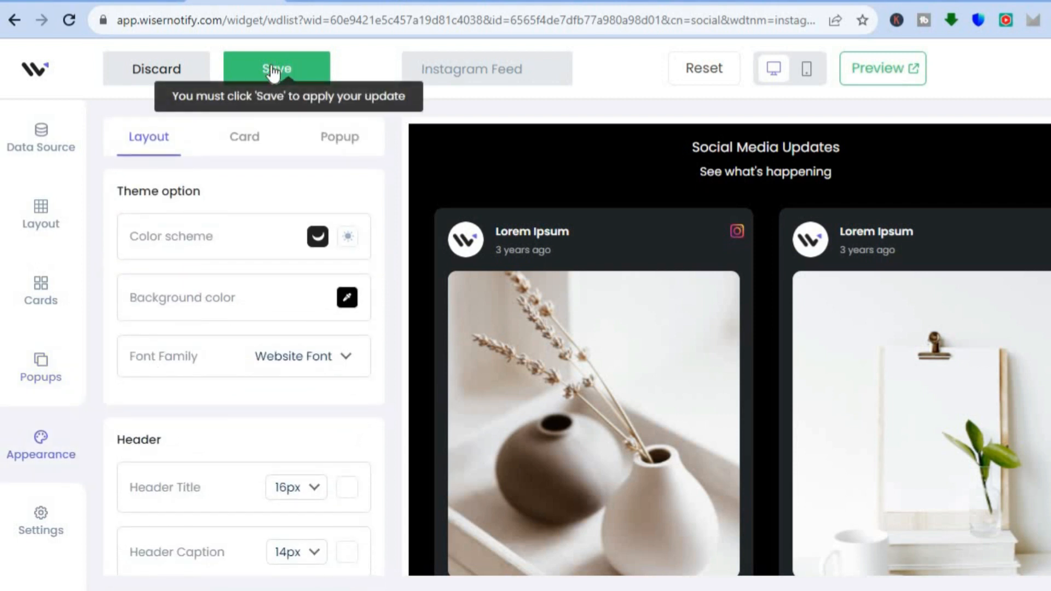
left_click(157, 76)
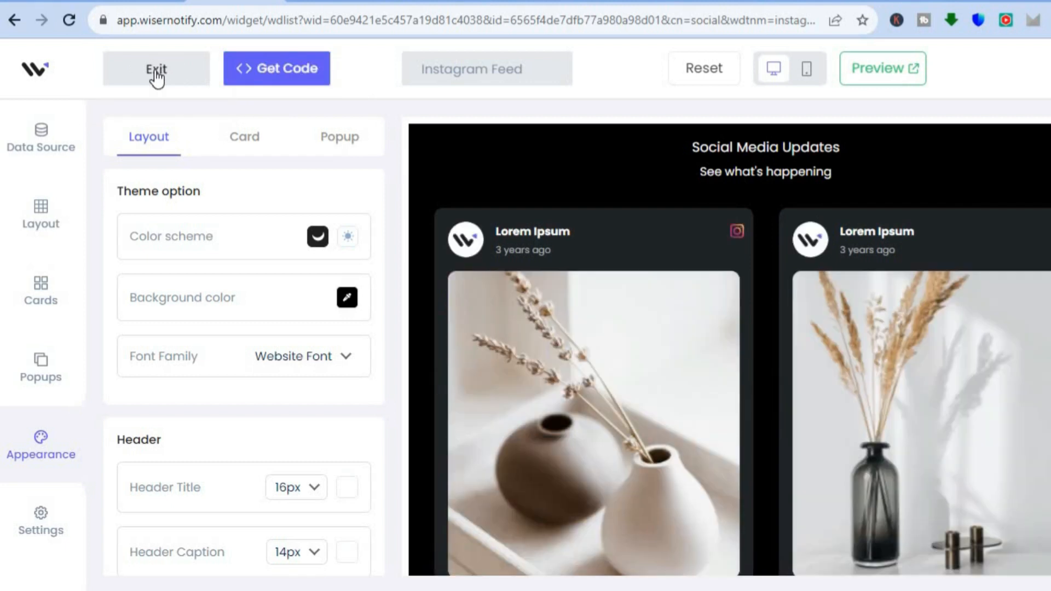
left_click(155, 70)
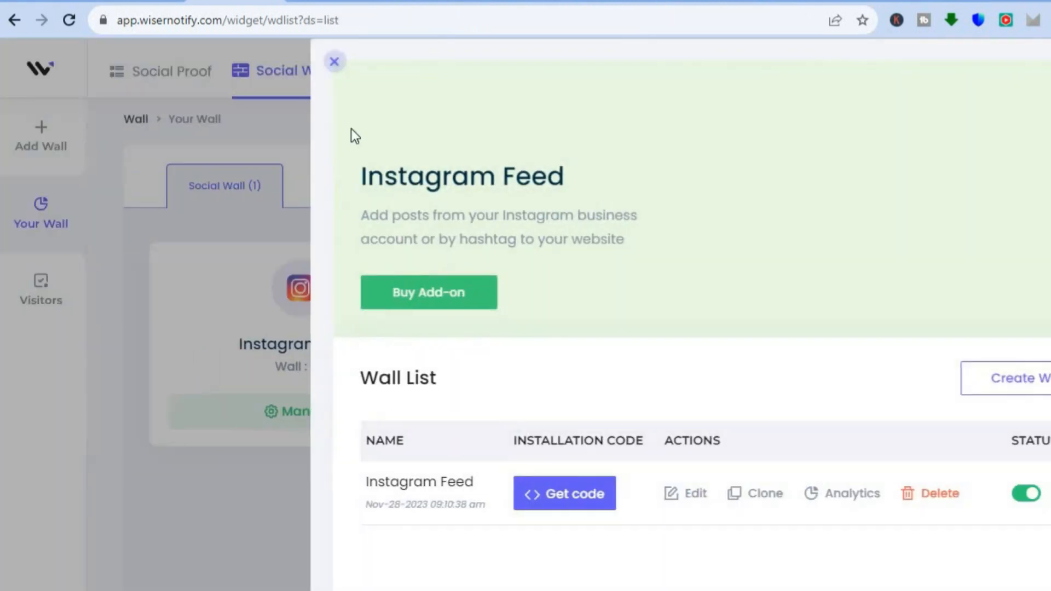
left_click(334, 61)
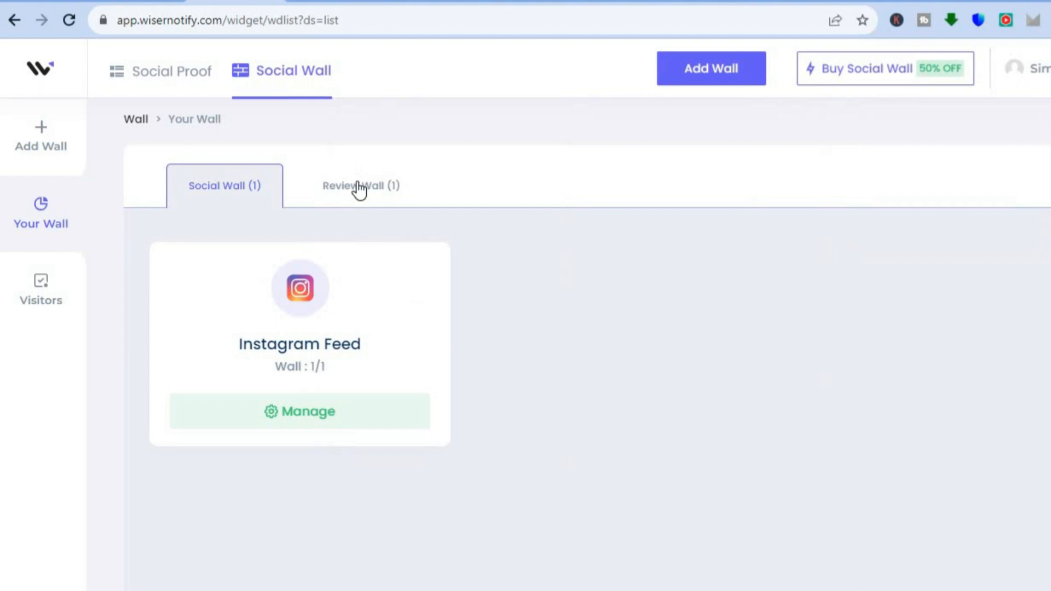
Step: Look through the existing review walls and the available Review Wall types, and add a Custom Reviews wall
left_click(358, 189)
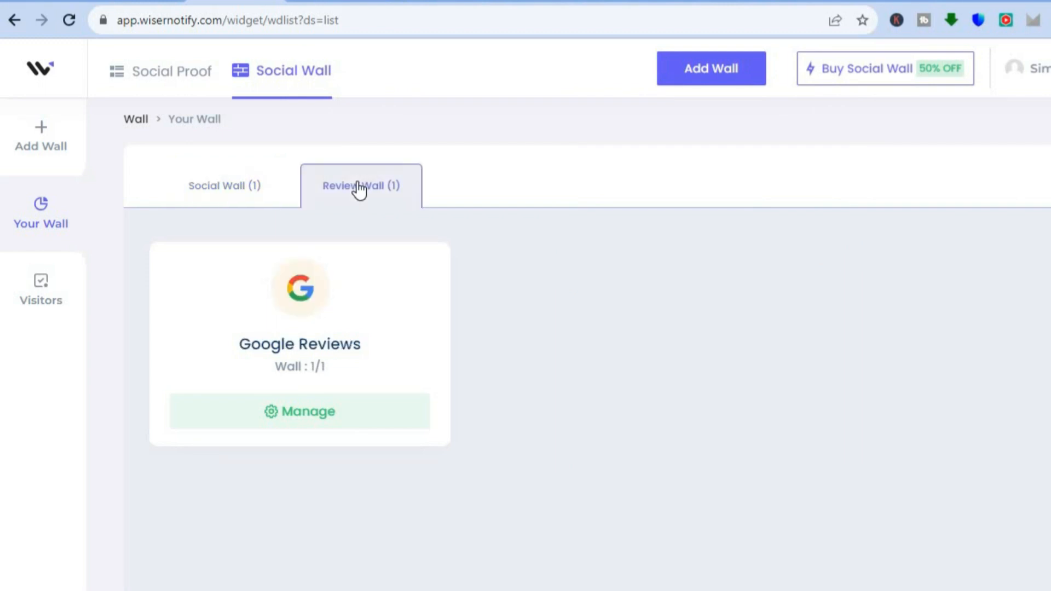
left_click(44, 146)
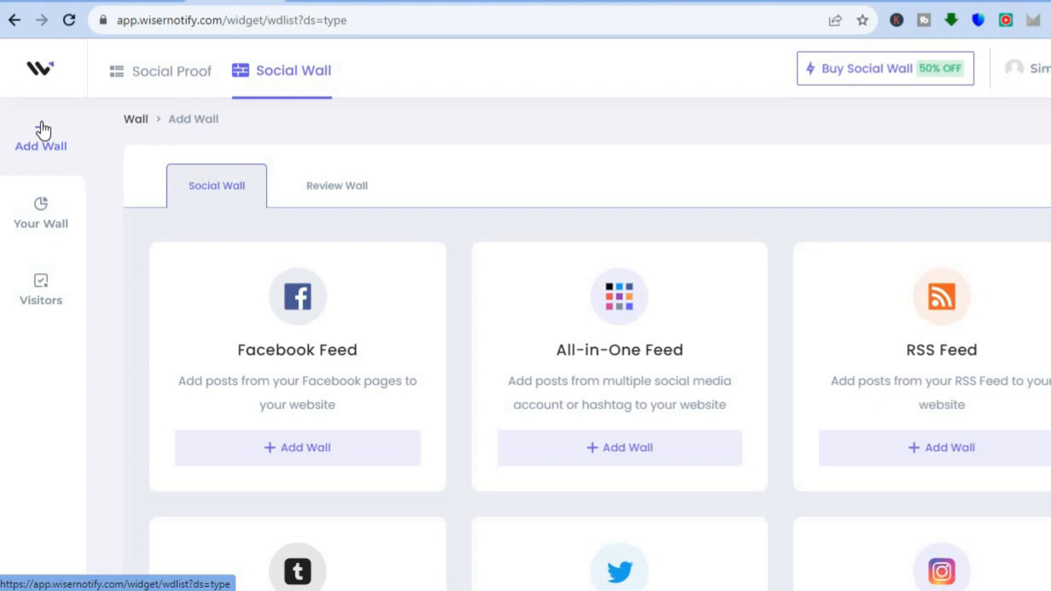
left_click(337, 193)
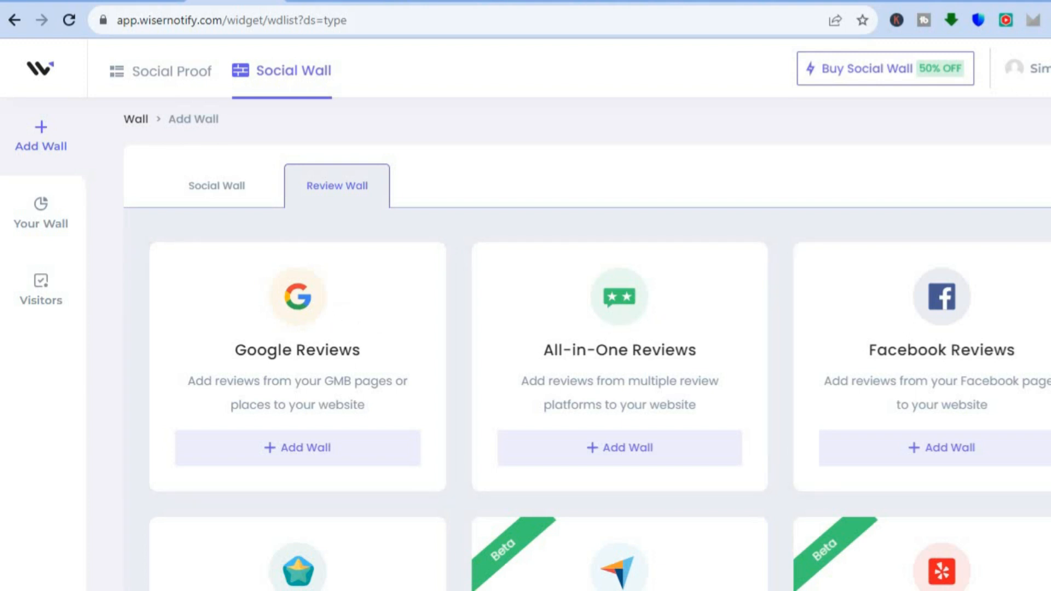
scroll(600, 424, "down", 7)
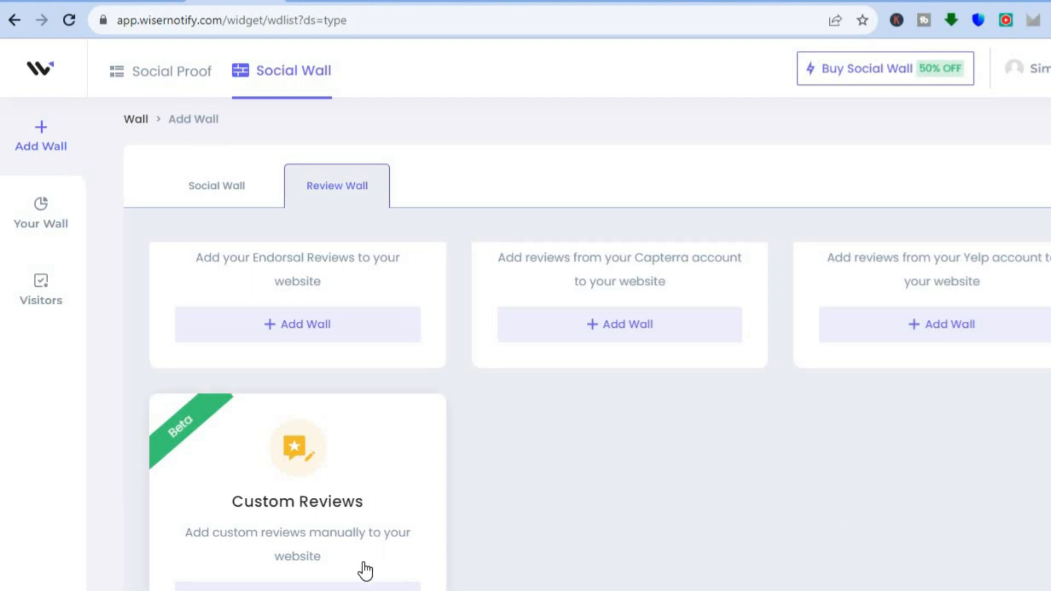
left_click(355, 585)
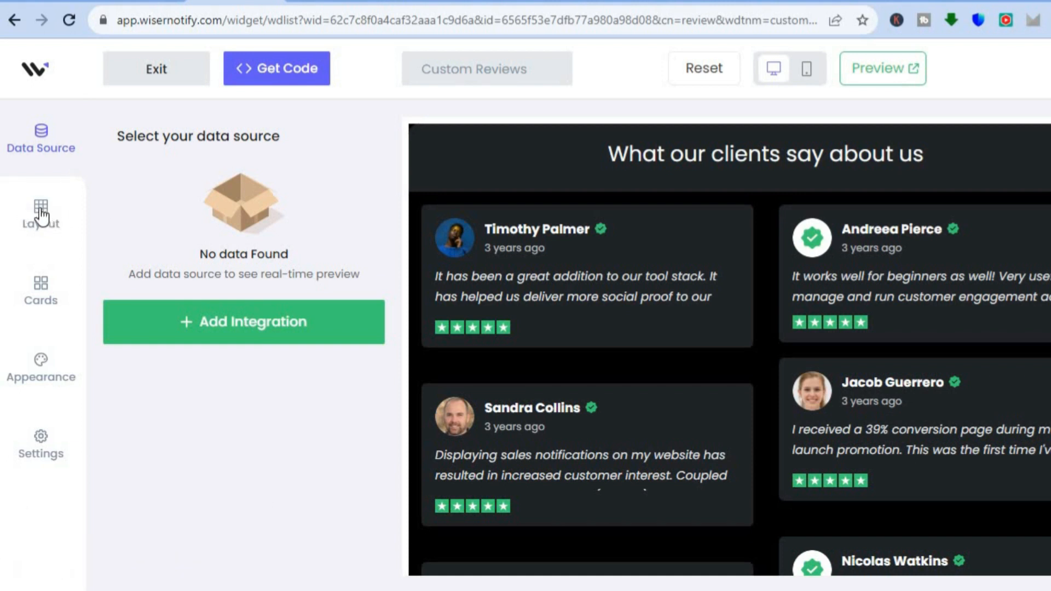
Step: Add the Custom Reviews integration as the wall's data source and create a review collection named "test"
left_click(177, 327)
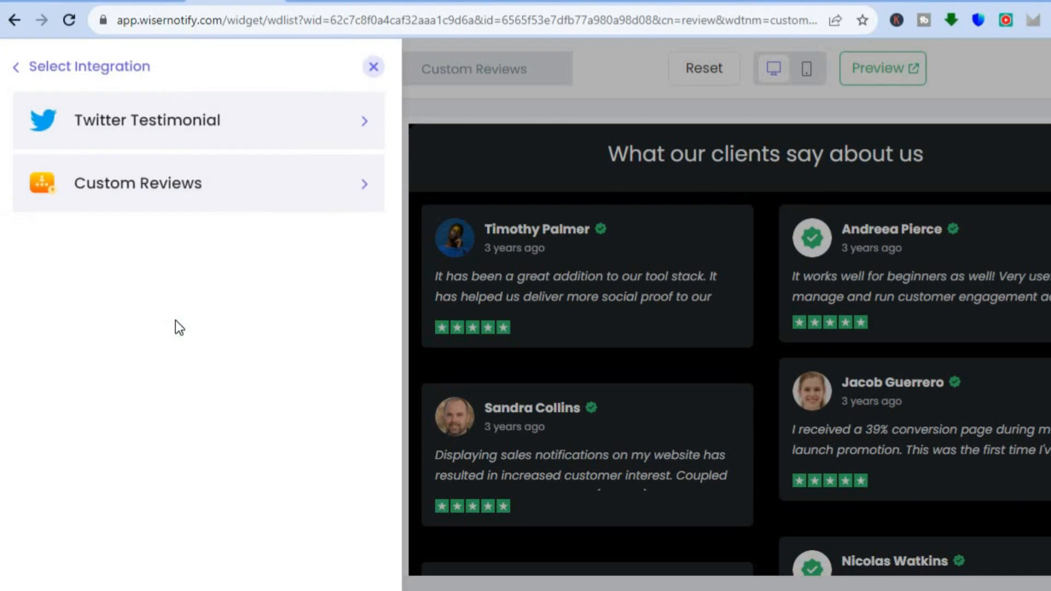
left_click(287, 198)
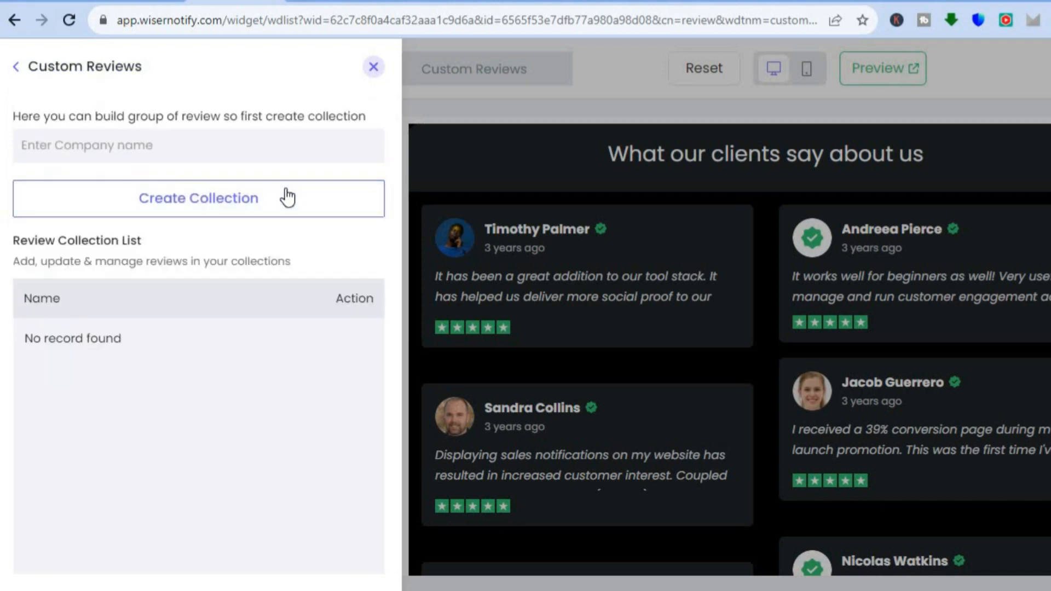
left_click(154, 144)
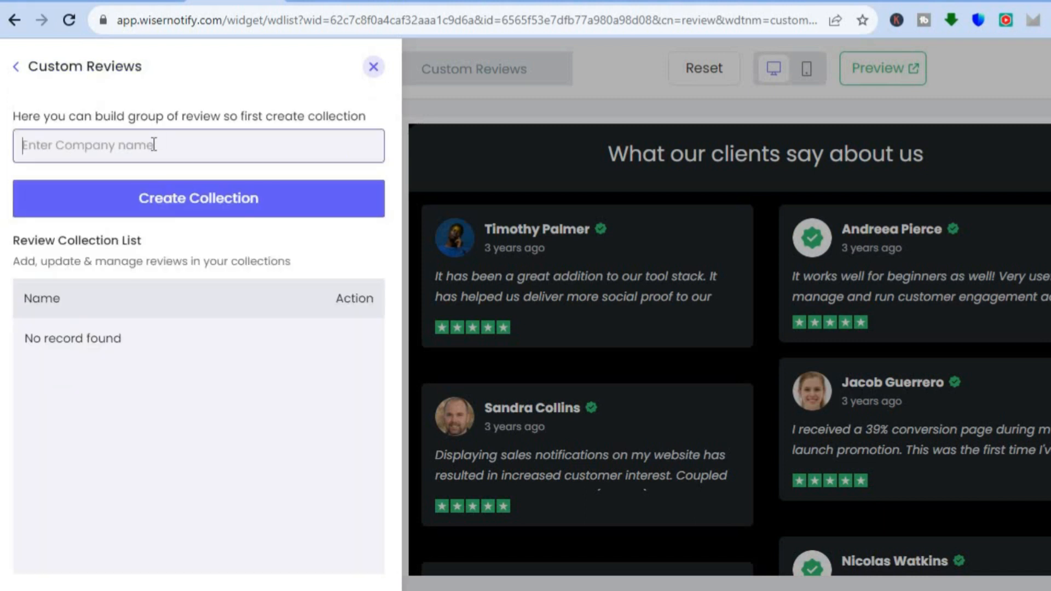
type("test")
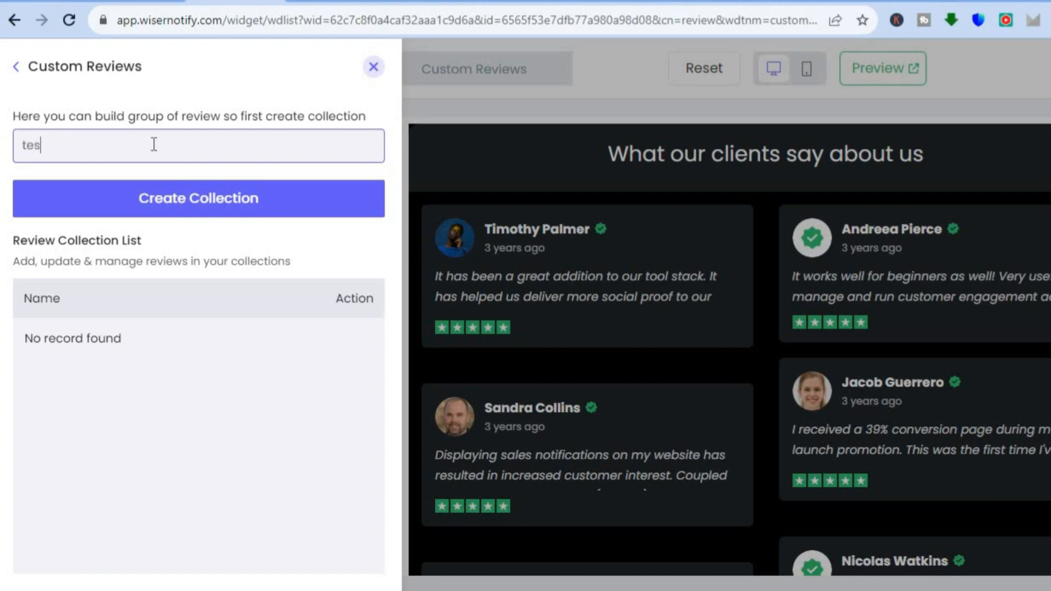
left_click(248, 205)
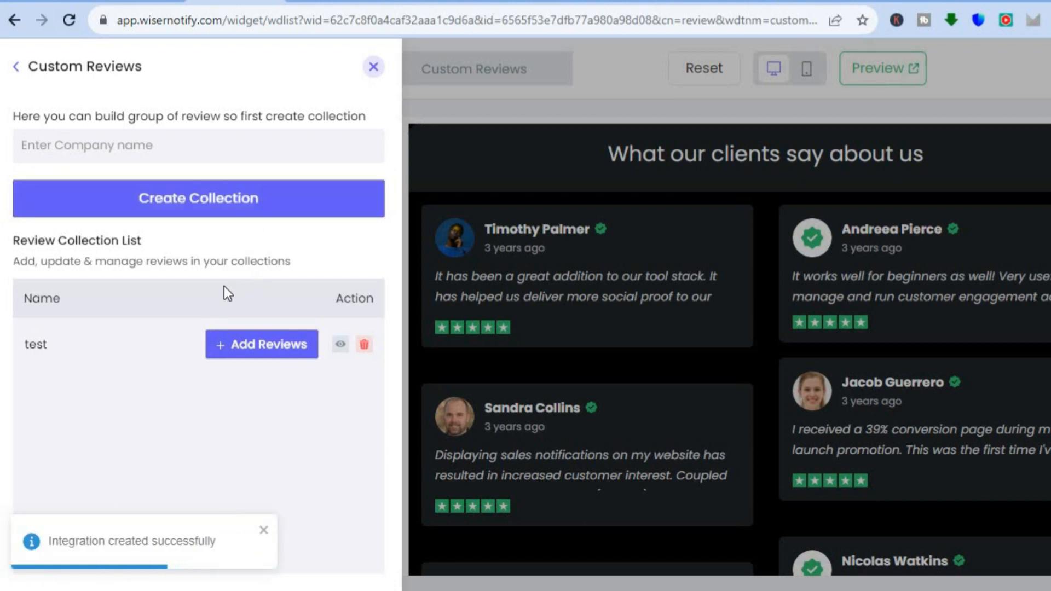
Step: Look over the manual review form of the "test" collection and close it without adding a review
left_click(251, 343)
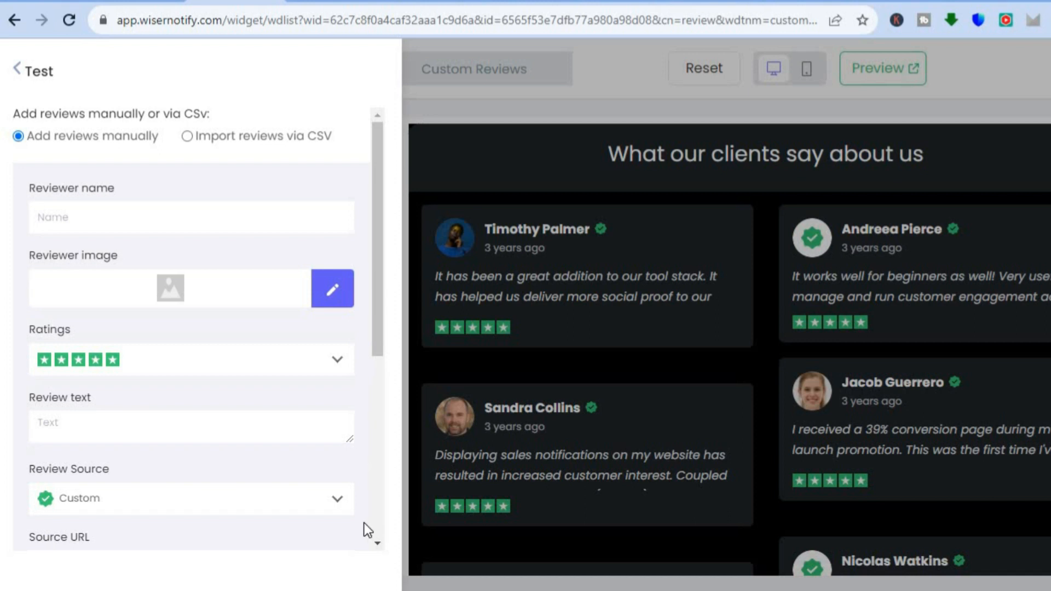
scroll(364, 526, "down", 5)
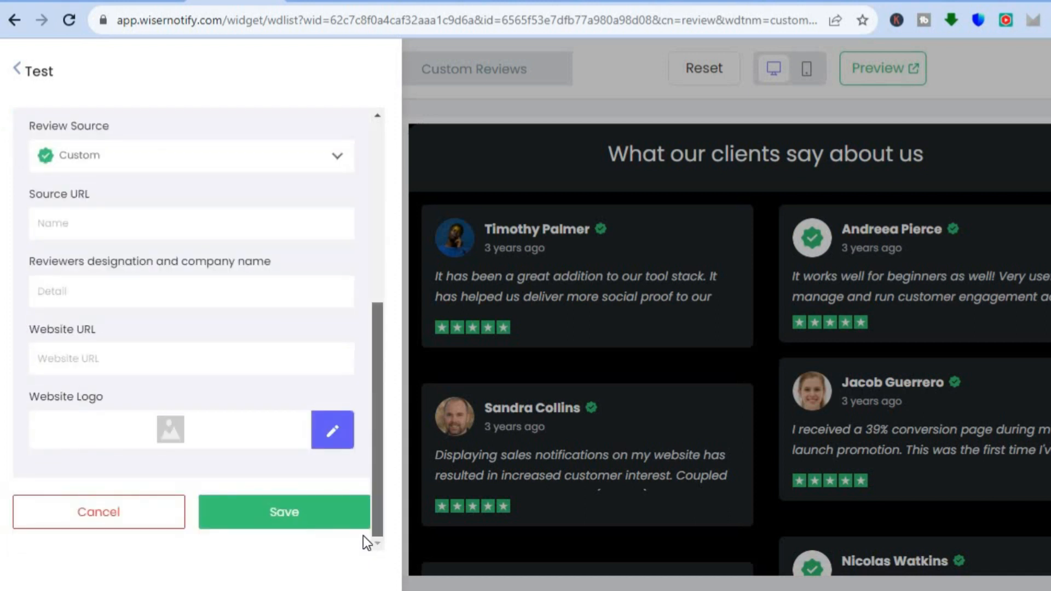
scroll(388, 232, "up", 5)
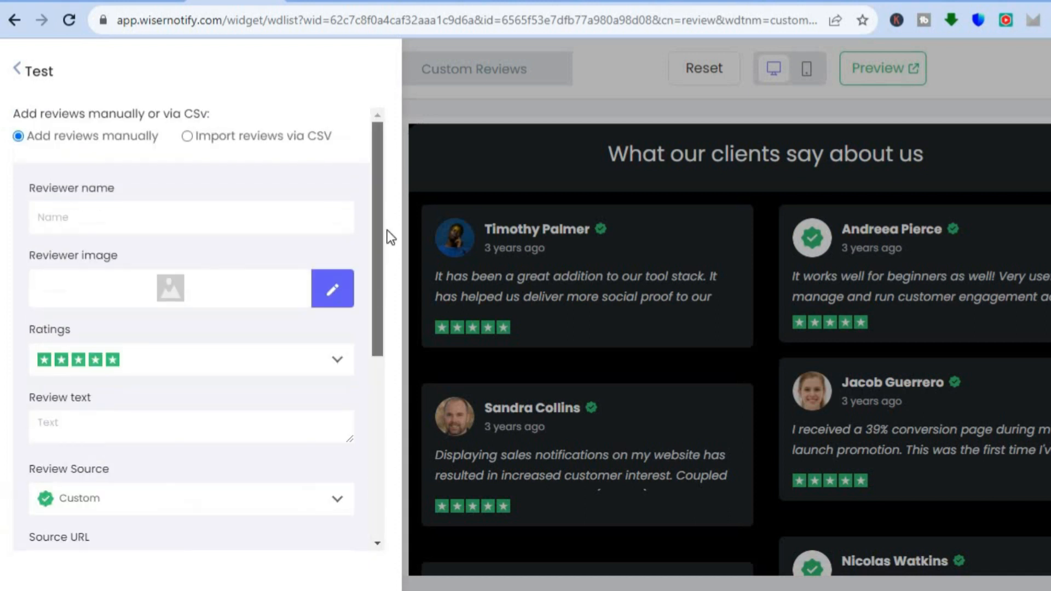
left_click(22, 71)
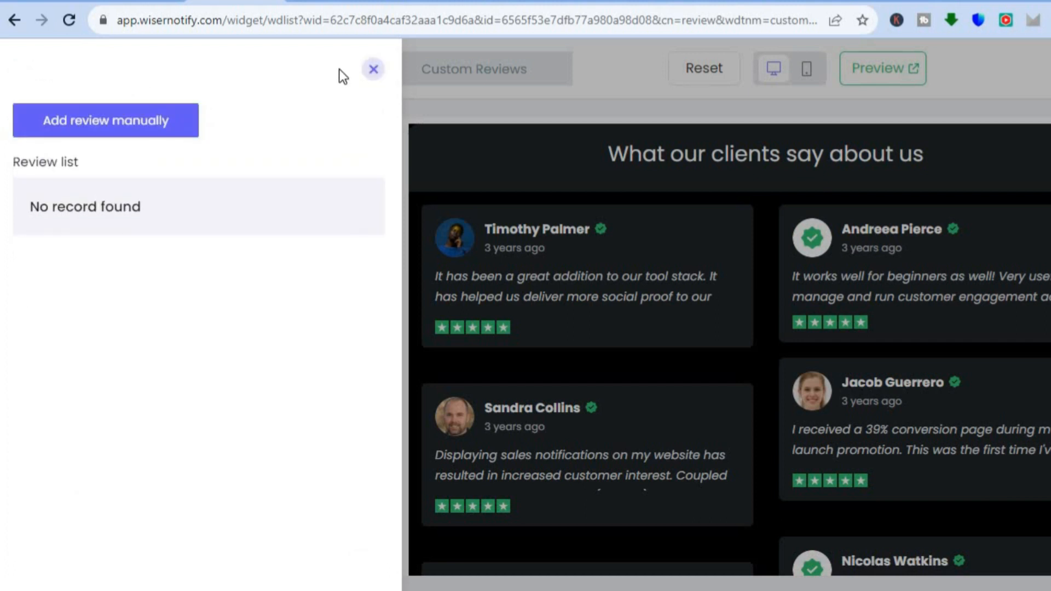
left_click(374, 69)
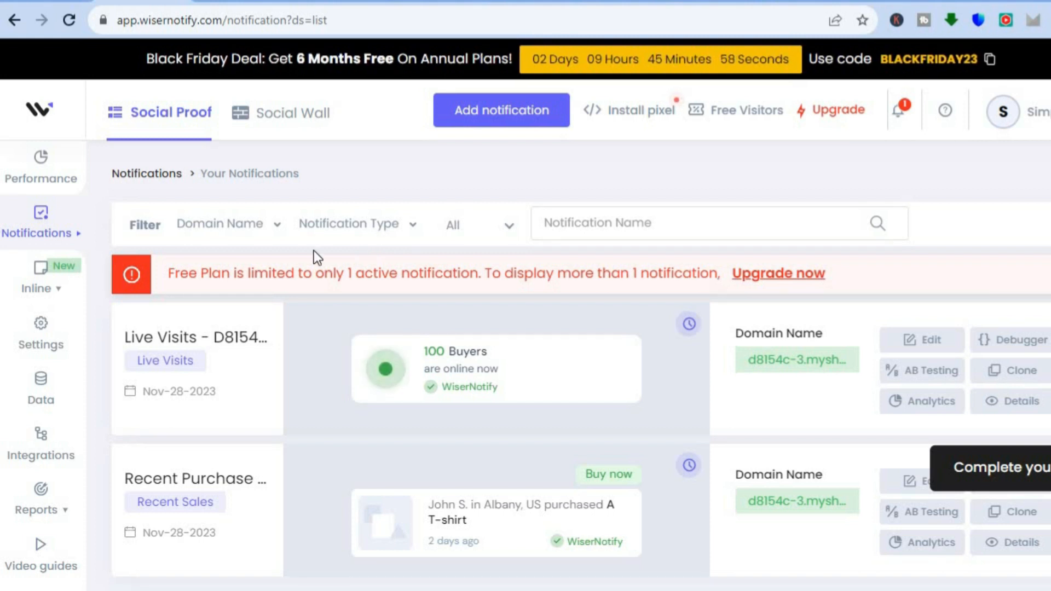
Step: Start adding a social proof notification, browse the notification types and look through the Sales Count designs
mouse_move(52, 225)
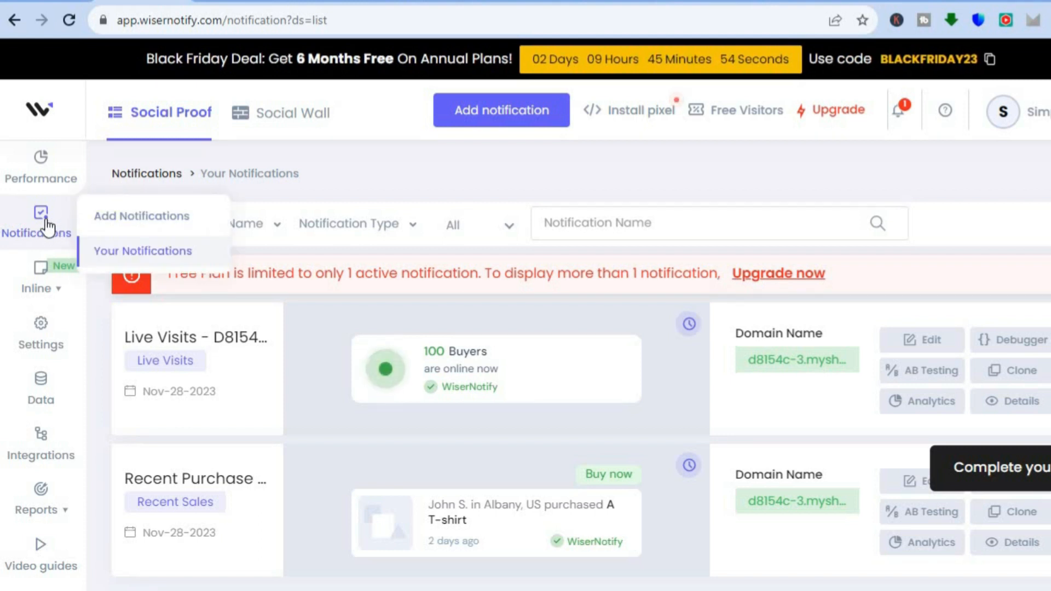
left_click(114, 217)
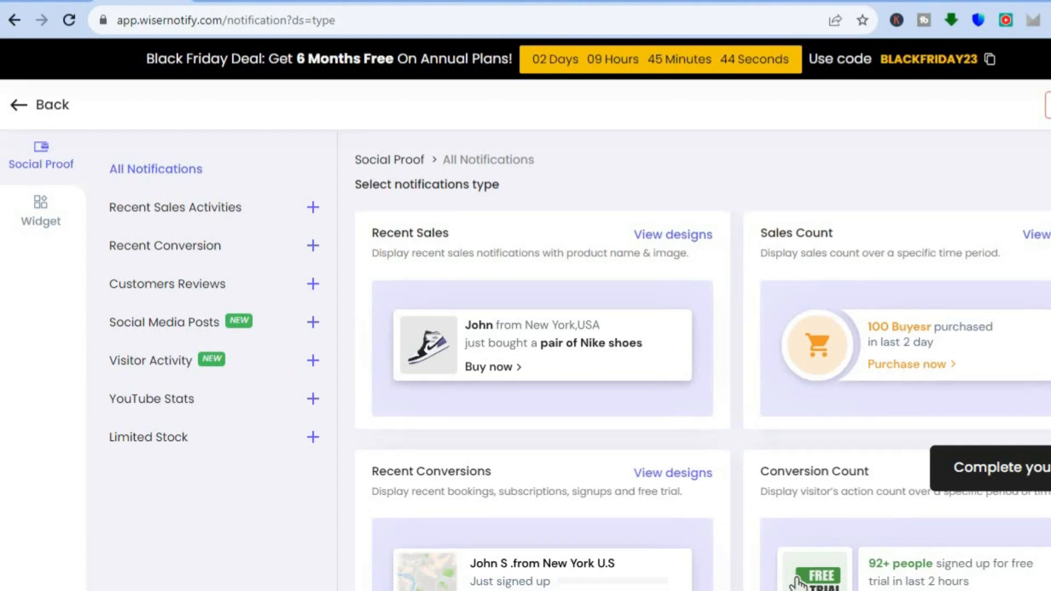
scroll(703, 405, "down", 7)
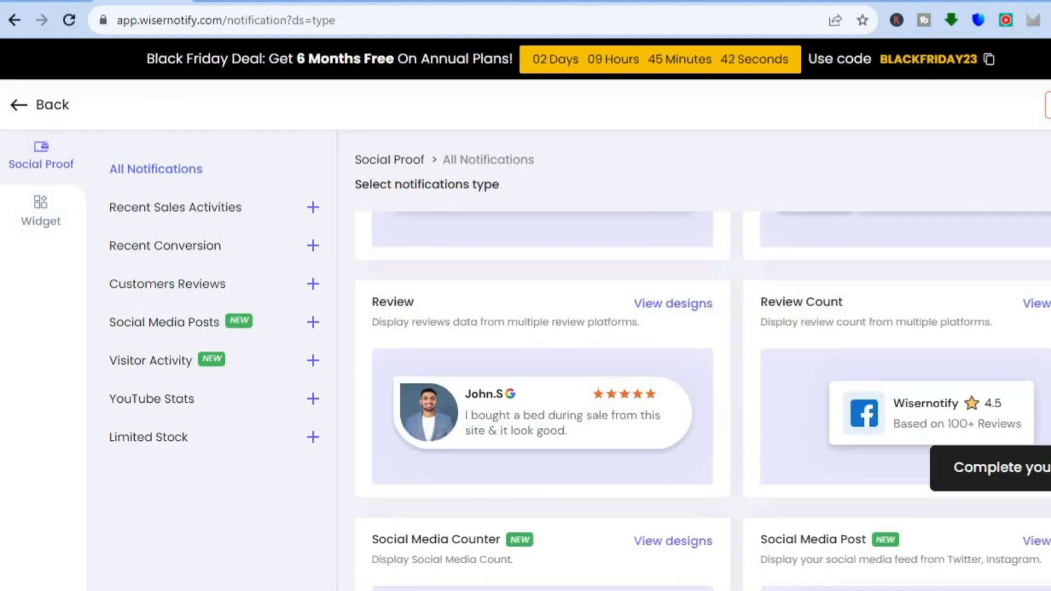
scroll(798, 583, "up", 7)
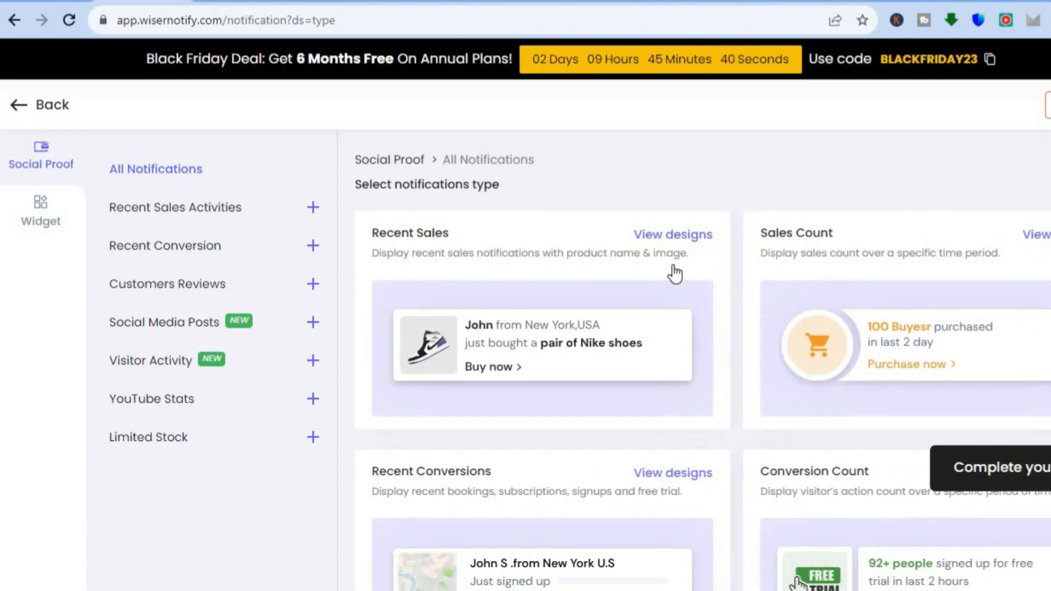
left_click(791, 263)
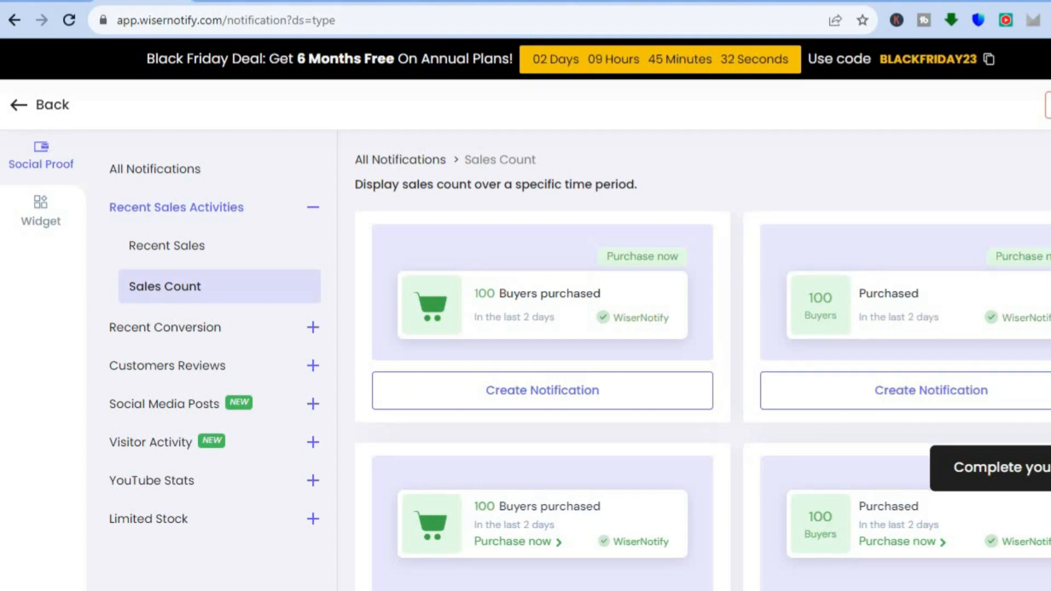
scroll(701, 400, "down", 3)
scroll(701, 400, "up", 2)
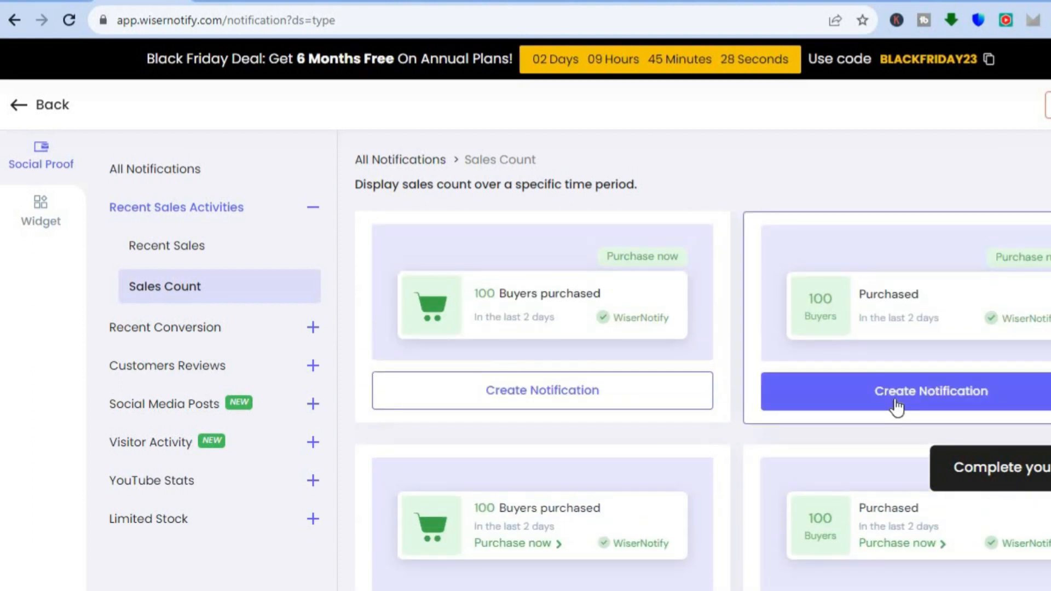
left_click(860, 398)
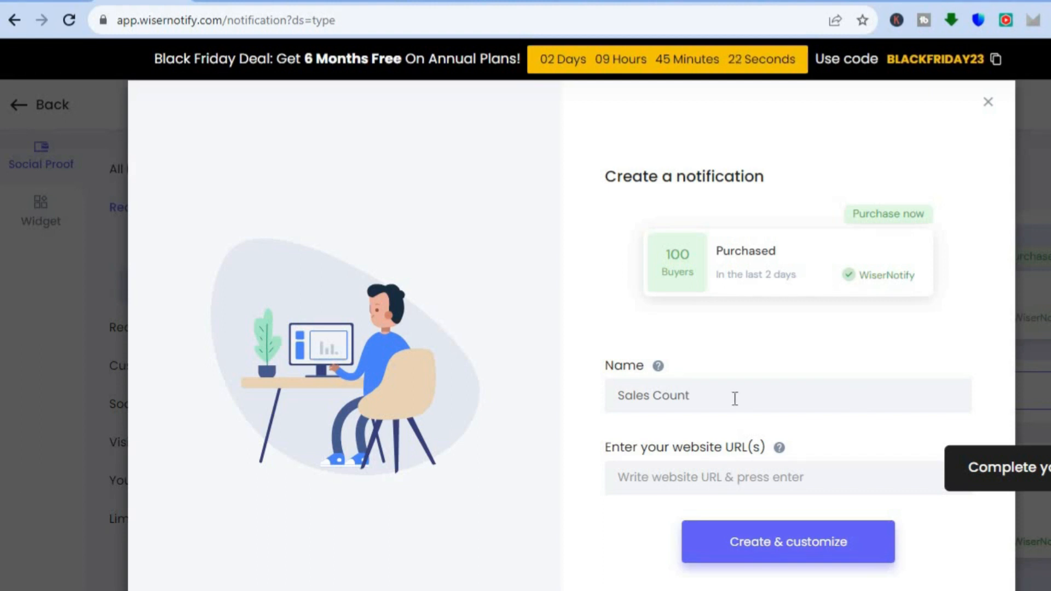
left_click(717, 393)
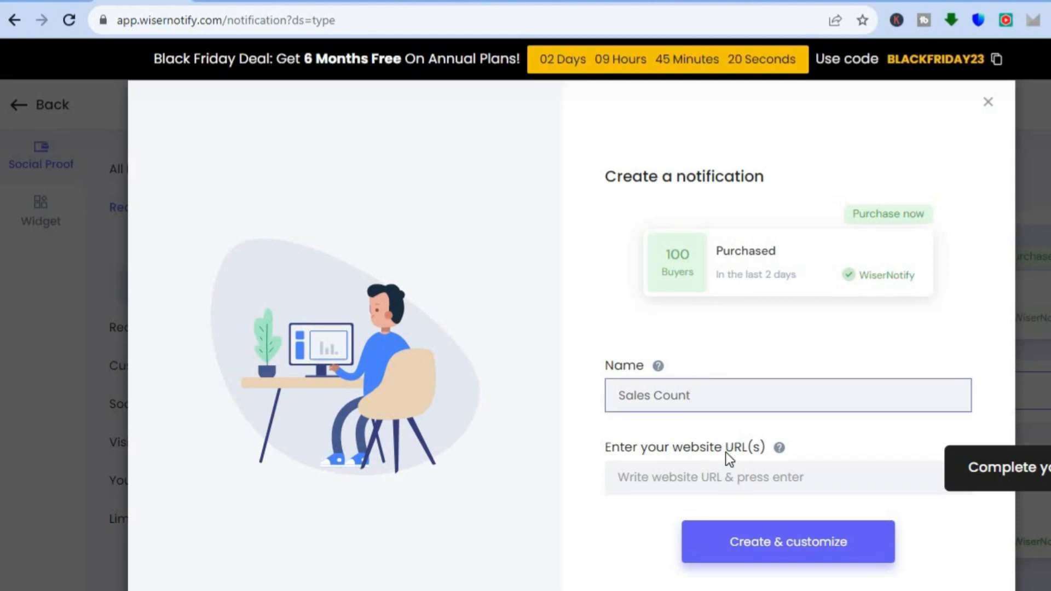
left_click(691, 480)
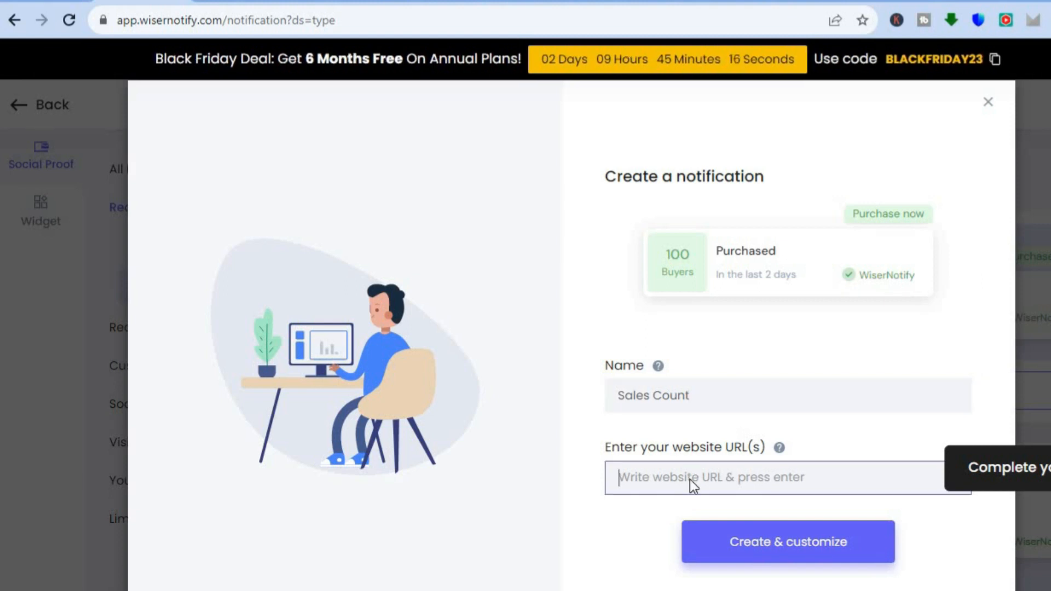
right_click(692, 479)
left_click(760, 338)
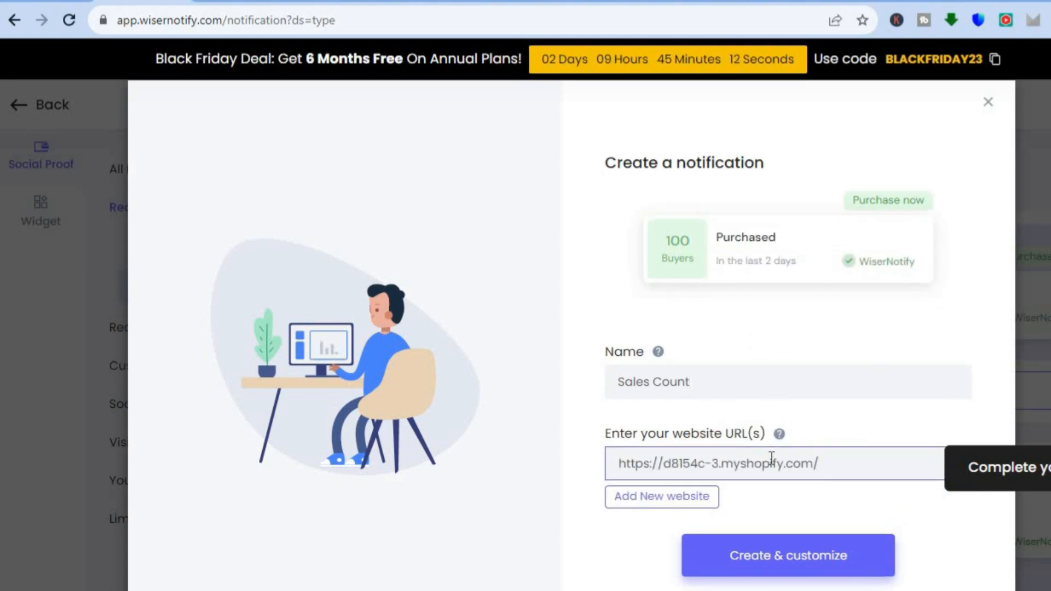
left_click(781, 561)
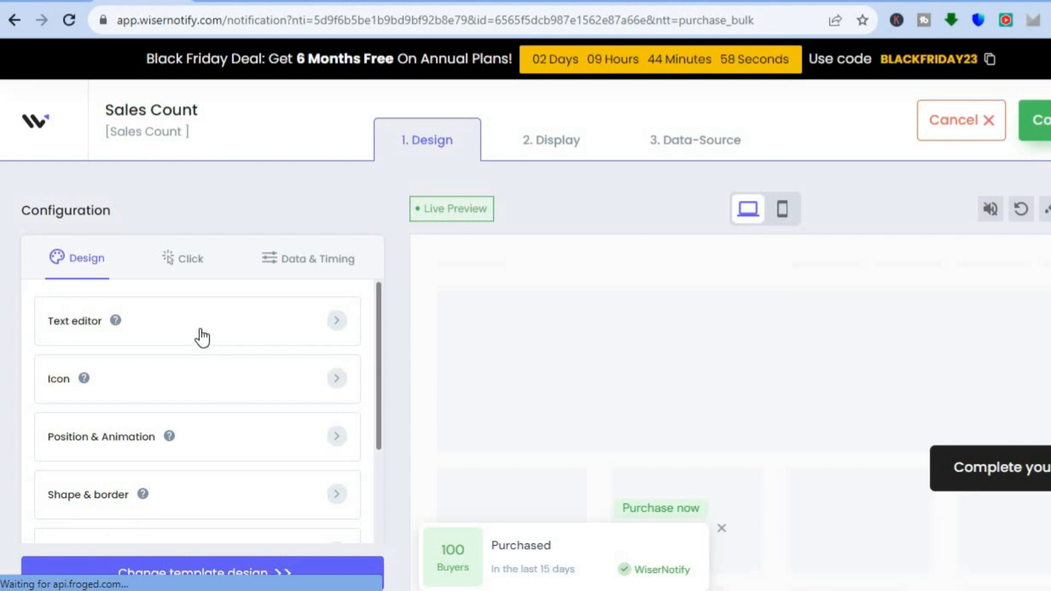
Step: Look over the Sales Count notification's design options, including its text editor, and its click settings without changing anything
left_click(164, 326)
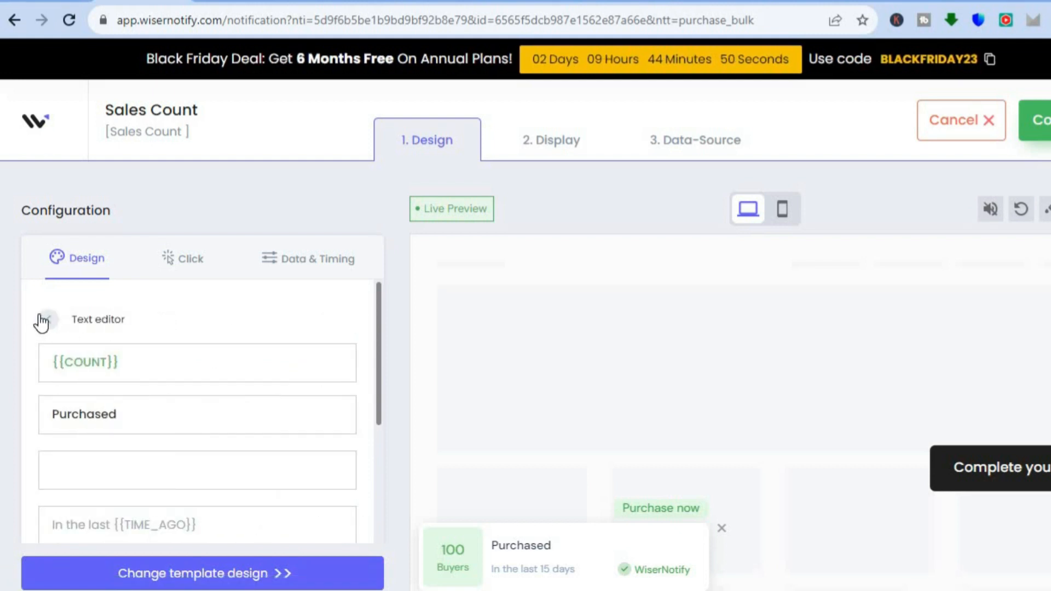
left_click(42, 320)
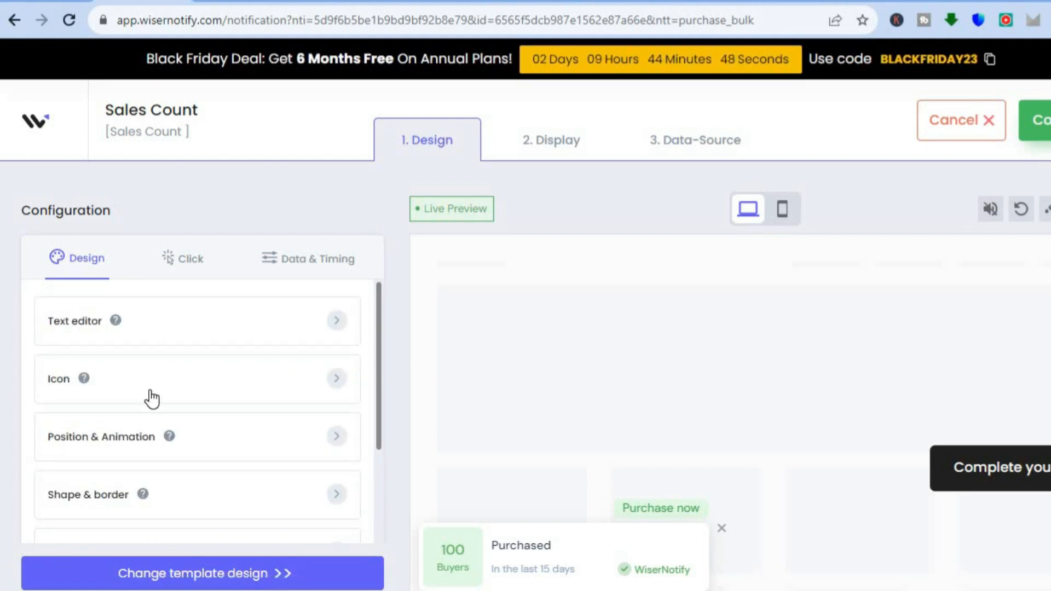
left_click_drag(378, 407, 382, 283)
left_click(186, 264)
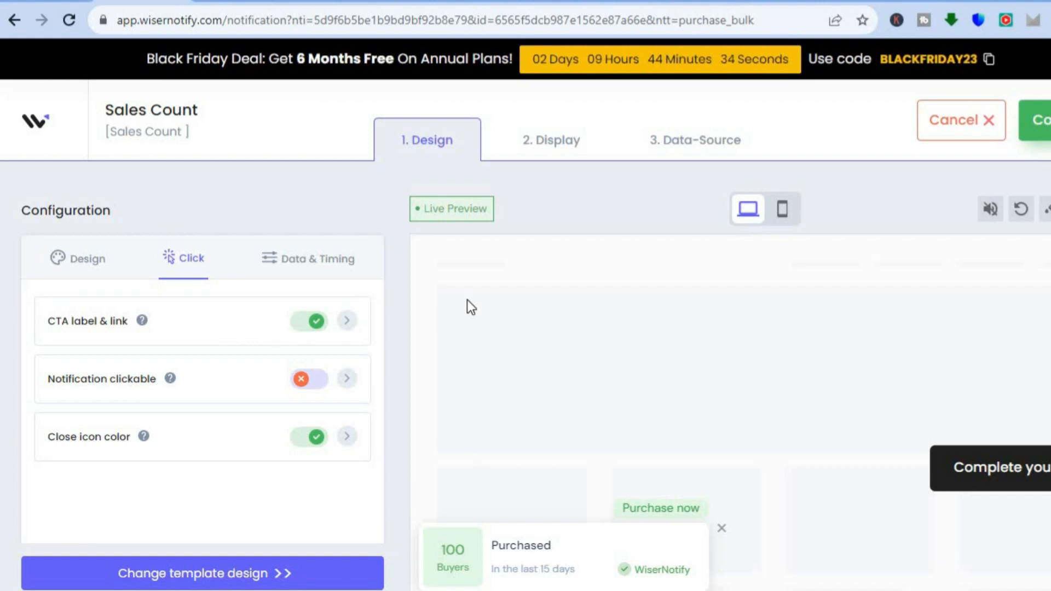
Step: Review the notification's display rules for pages, the websites it displays on, and the advanced targeting options
left_click(552, 155)
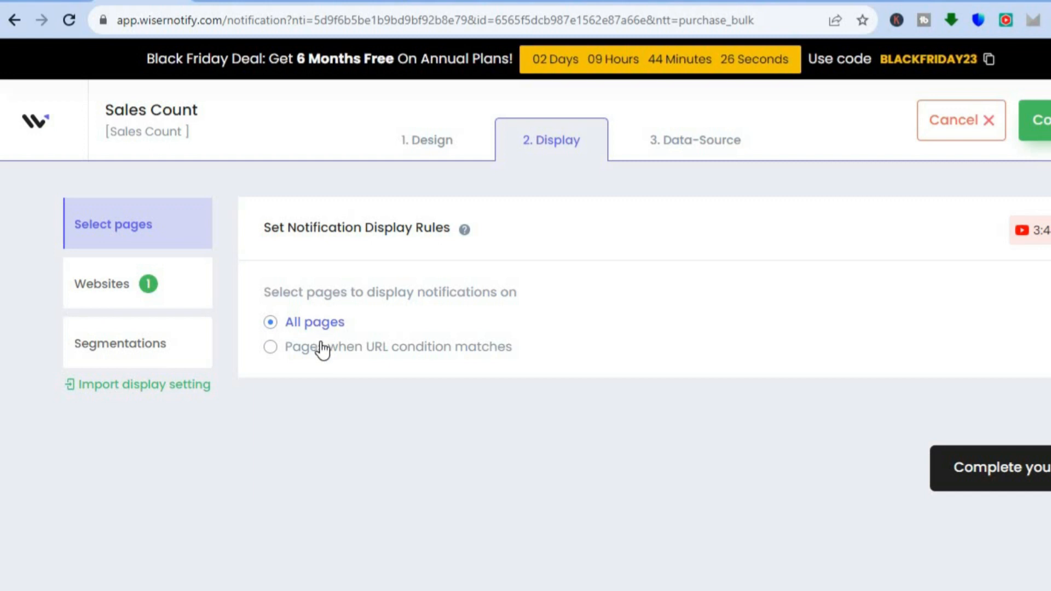
left_click(194, 299)
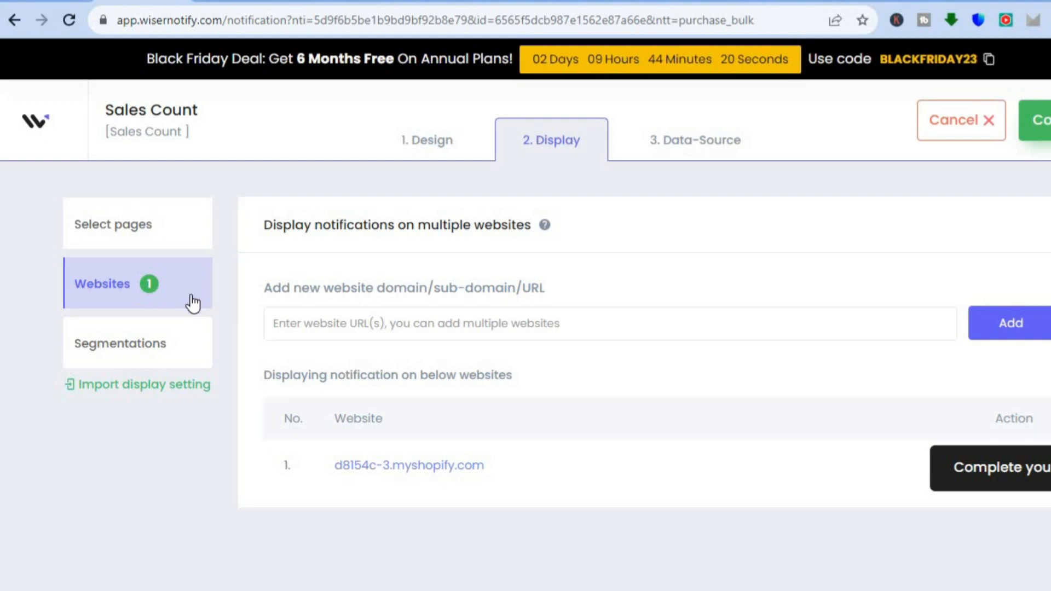
left_click(156, 352)
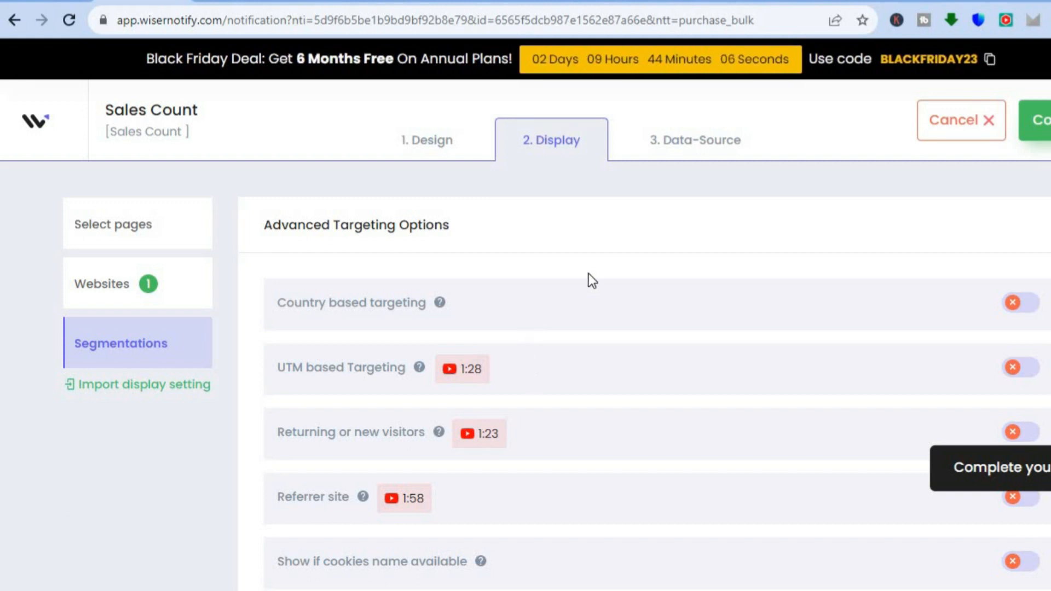
Step: Select the Shopify integration as the notification's data source, finish the setup and turn the notification on
left_click(719, 142)
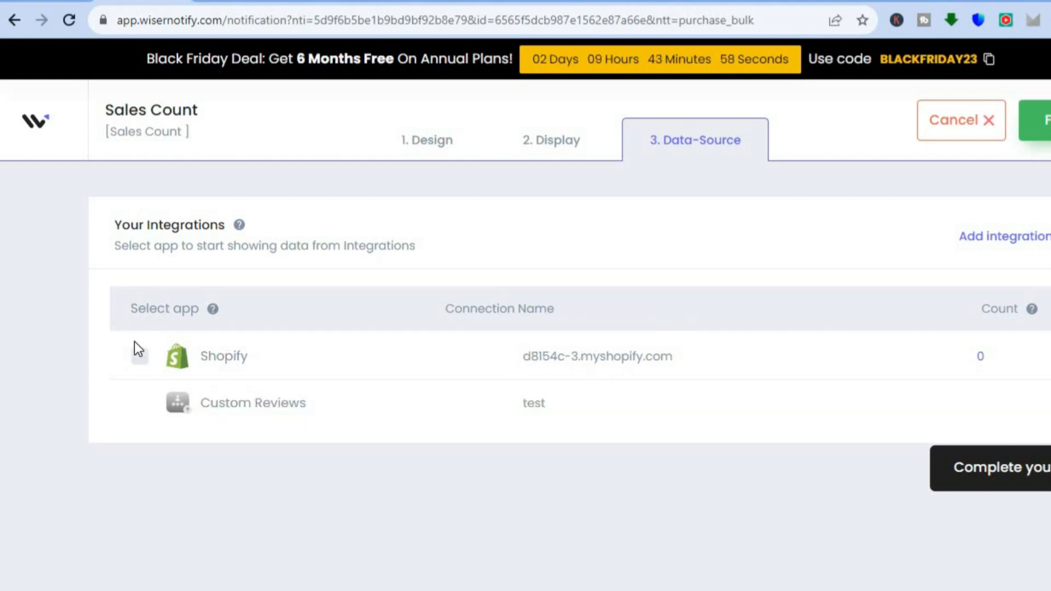
left_click(138, 357)
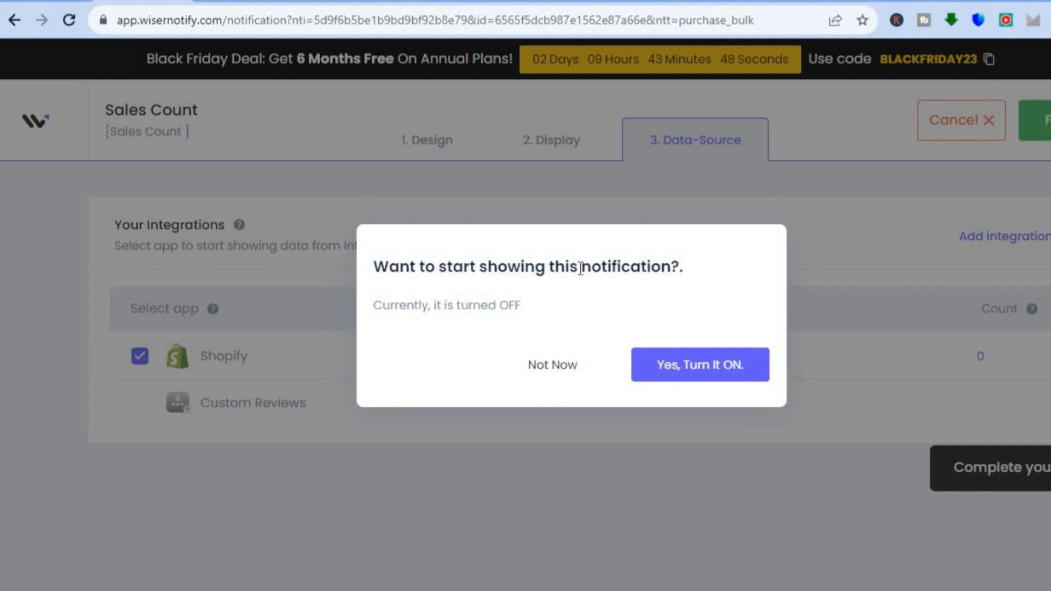
left_click(702, 357)
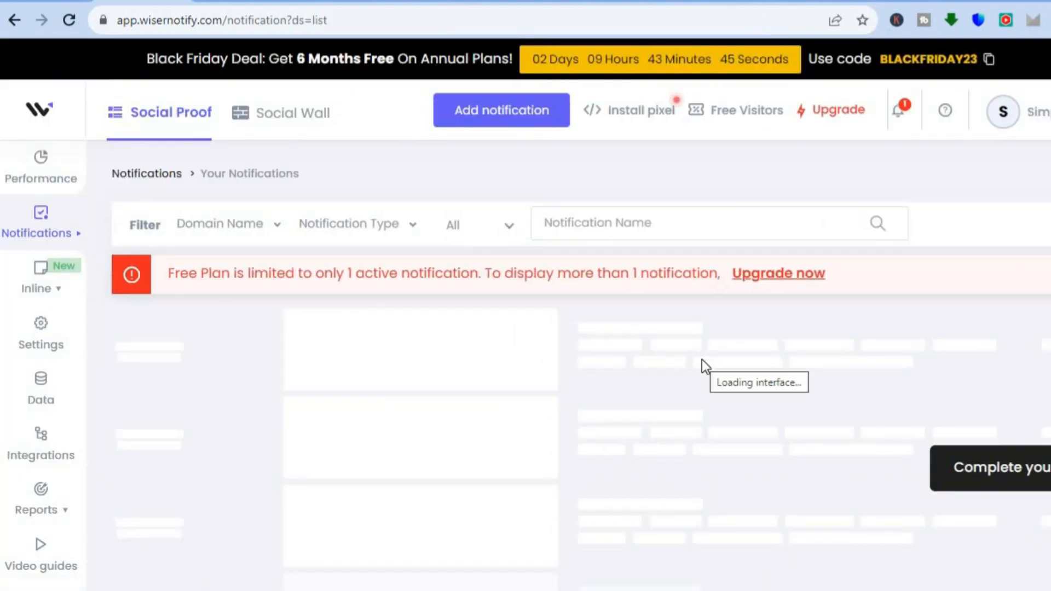